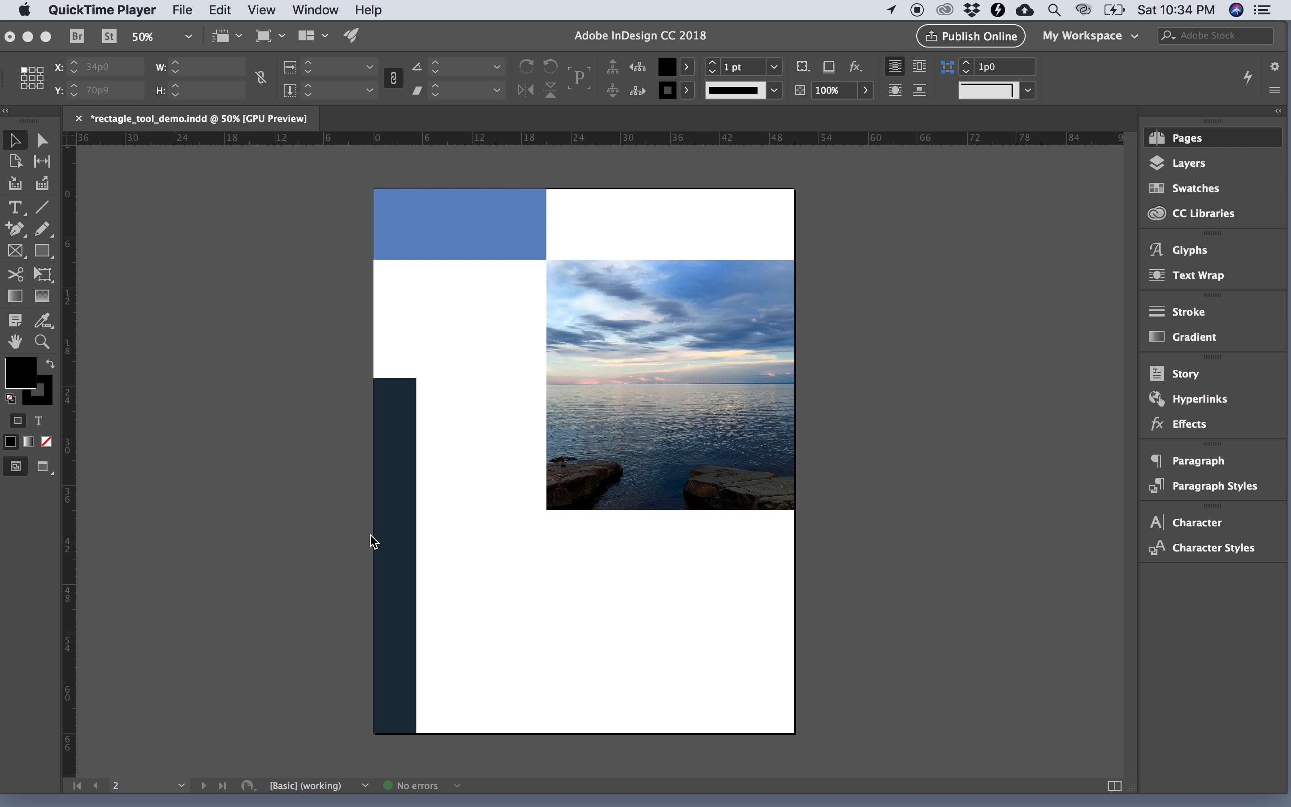
click(316, 533)
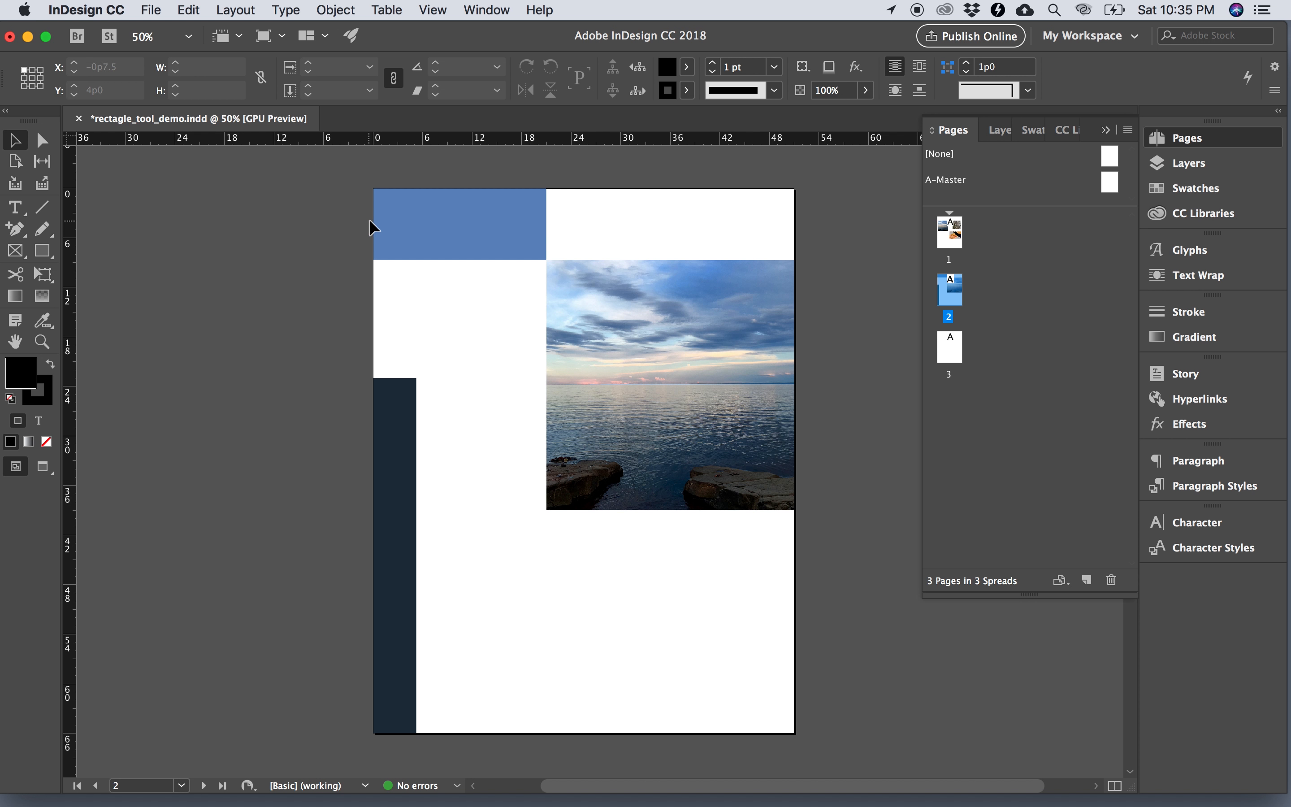
scroll(429, 214, up, 1)
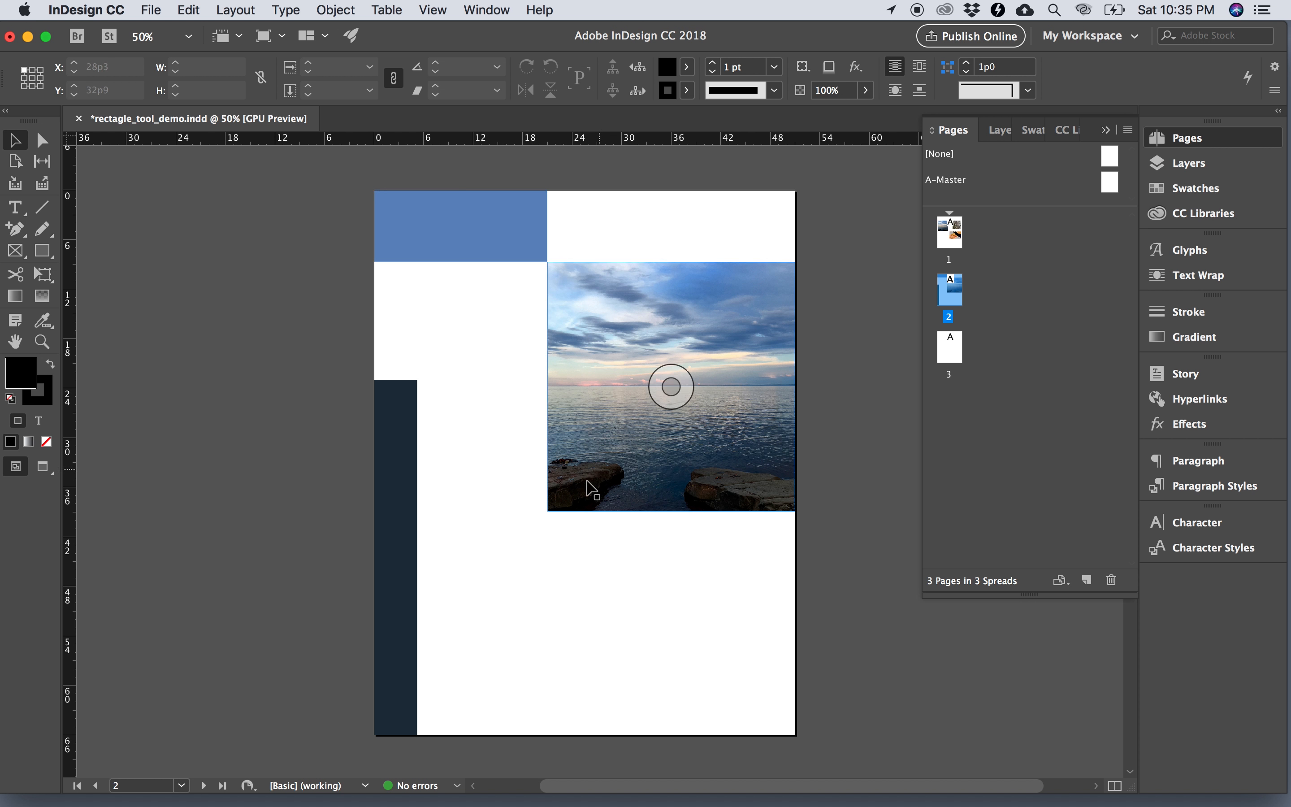
click(594, 540)
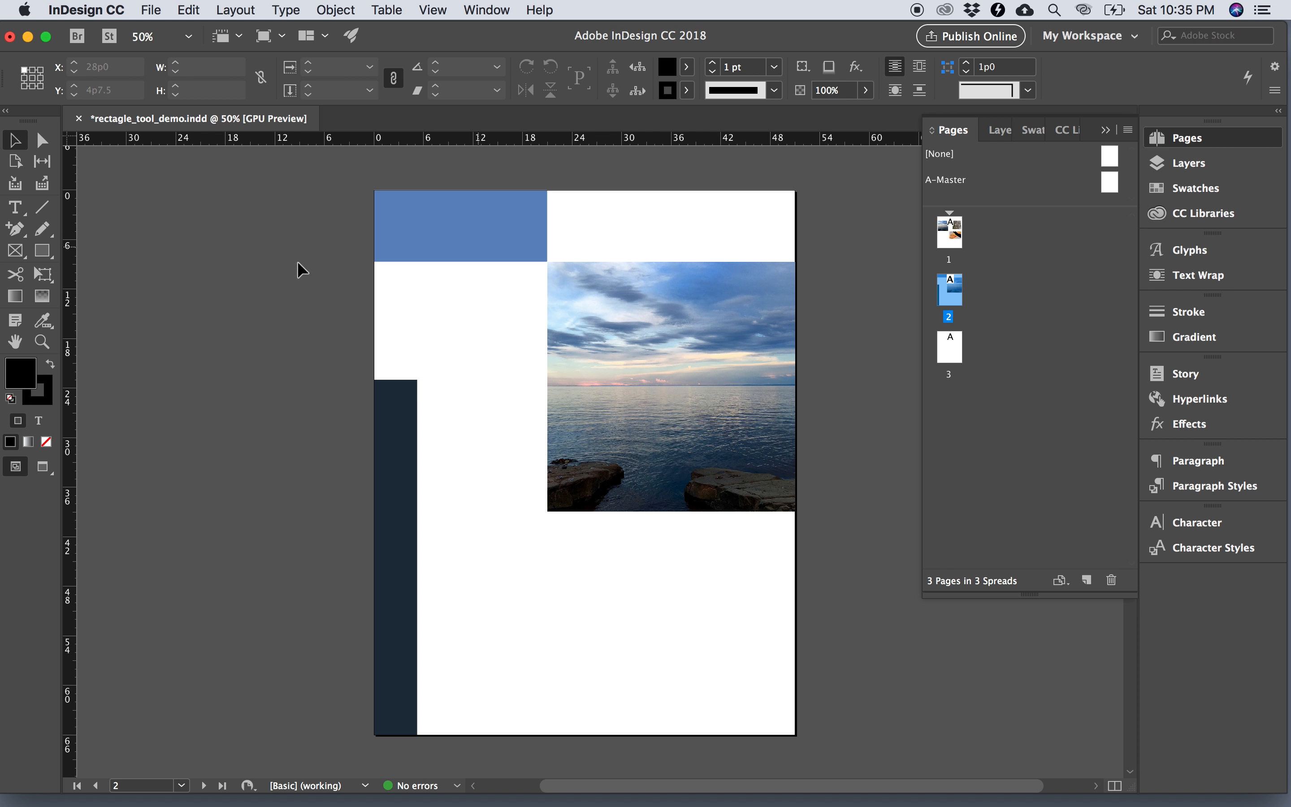
- Collect the blue rectangle, the lake photo and the dark vertical bar from page 2 with the Content Collector tool
click(23, 190)
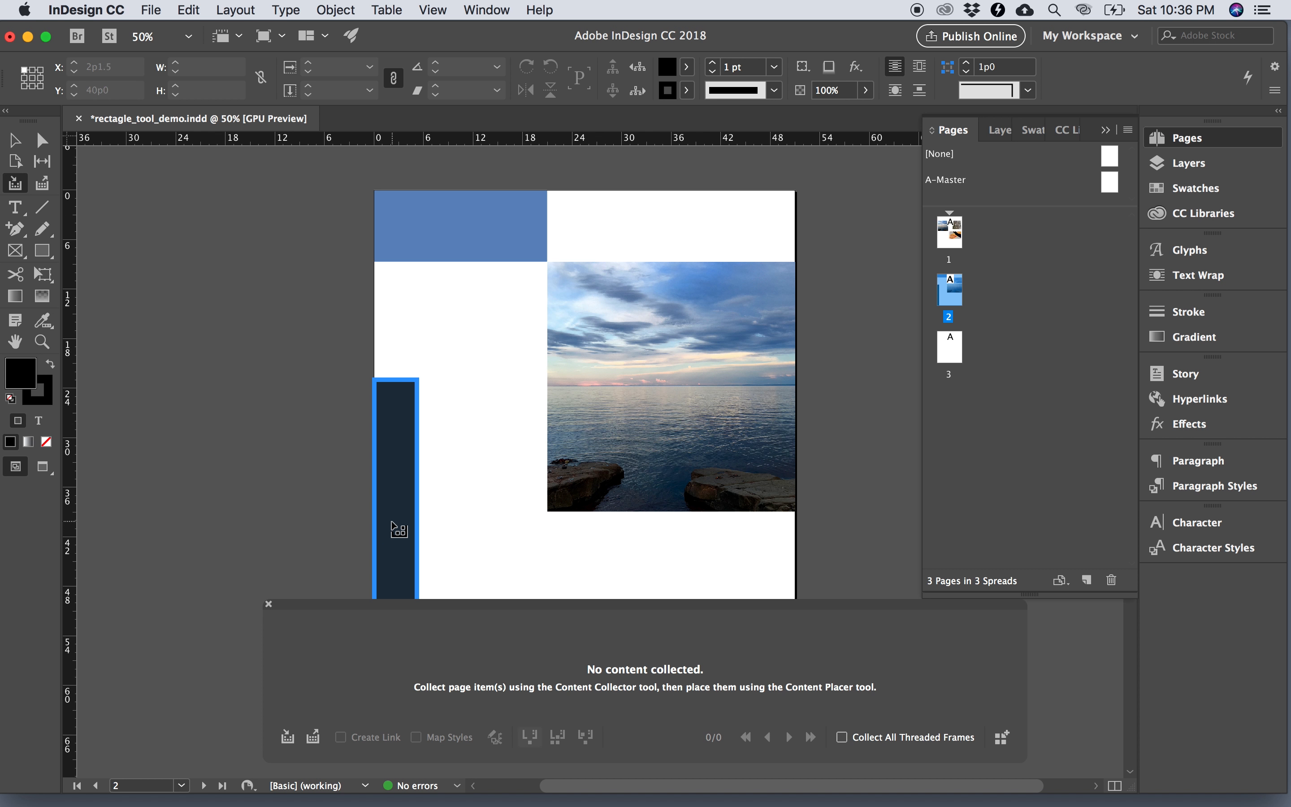
click(463, 215)
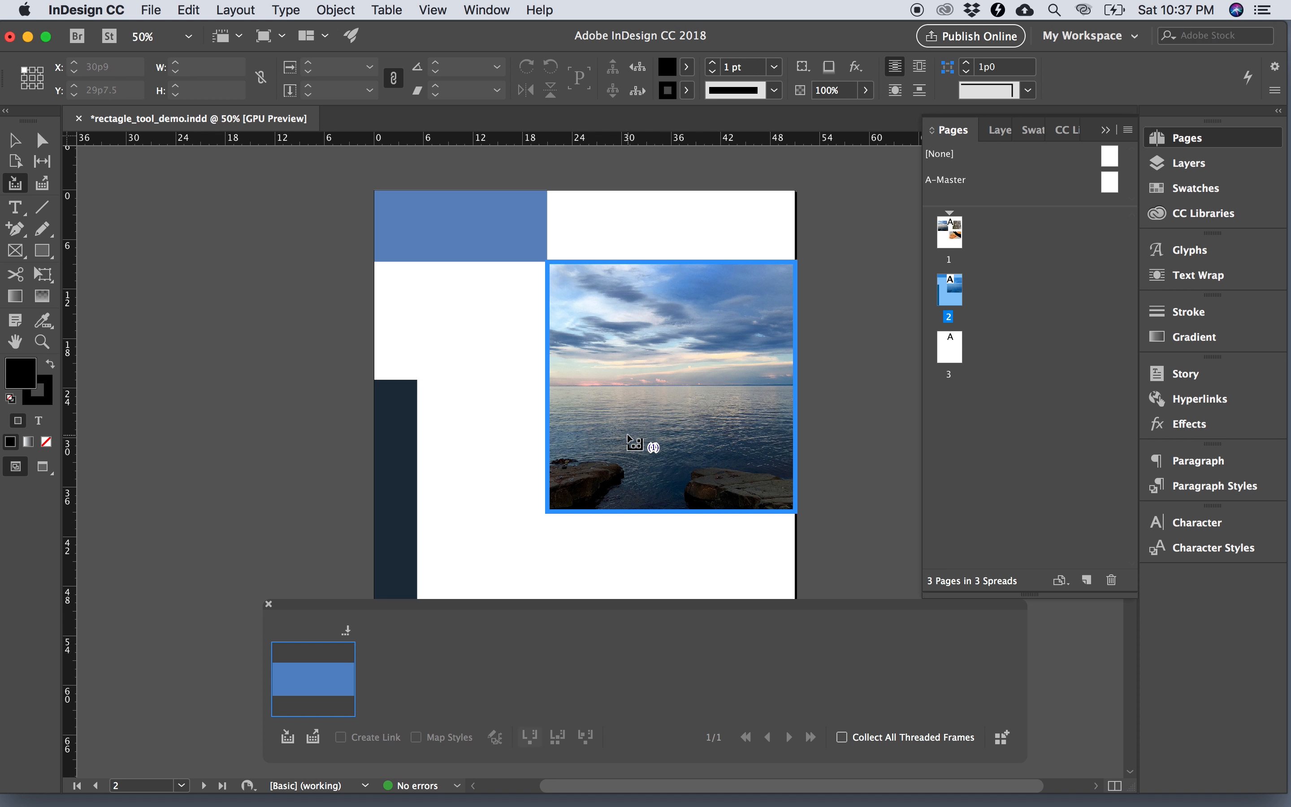
click(647, 404)
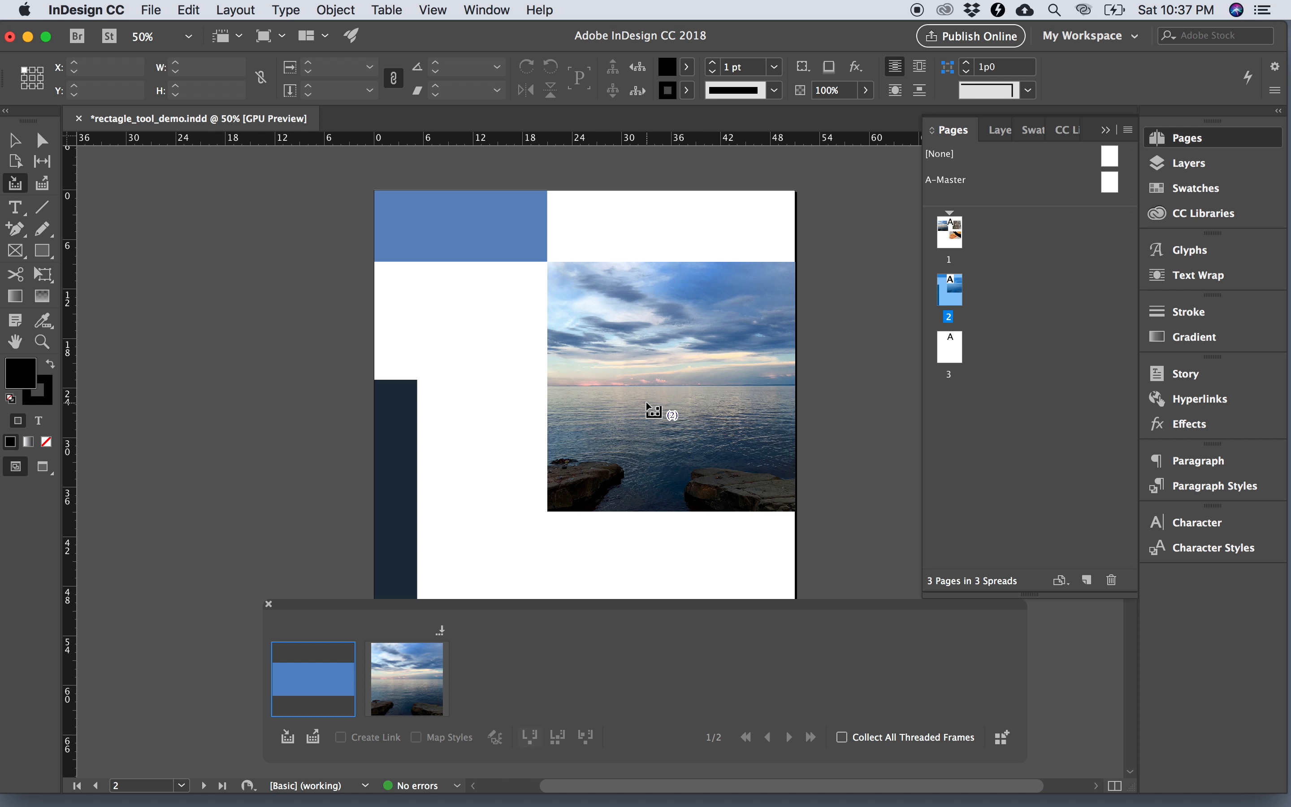
click(387, 482)
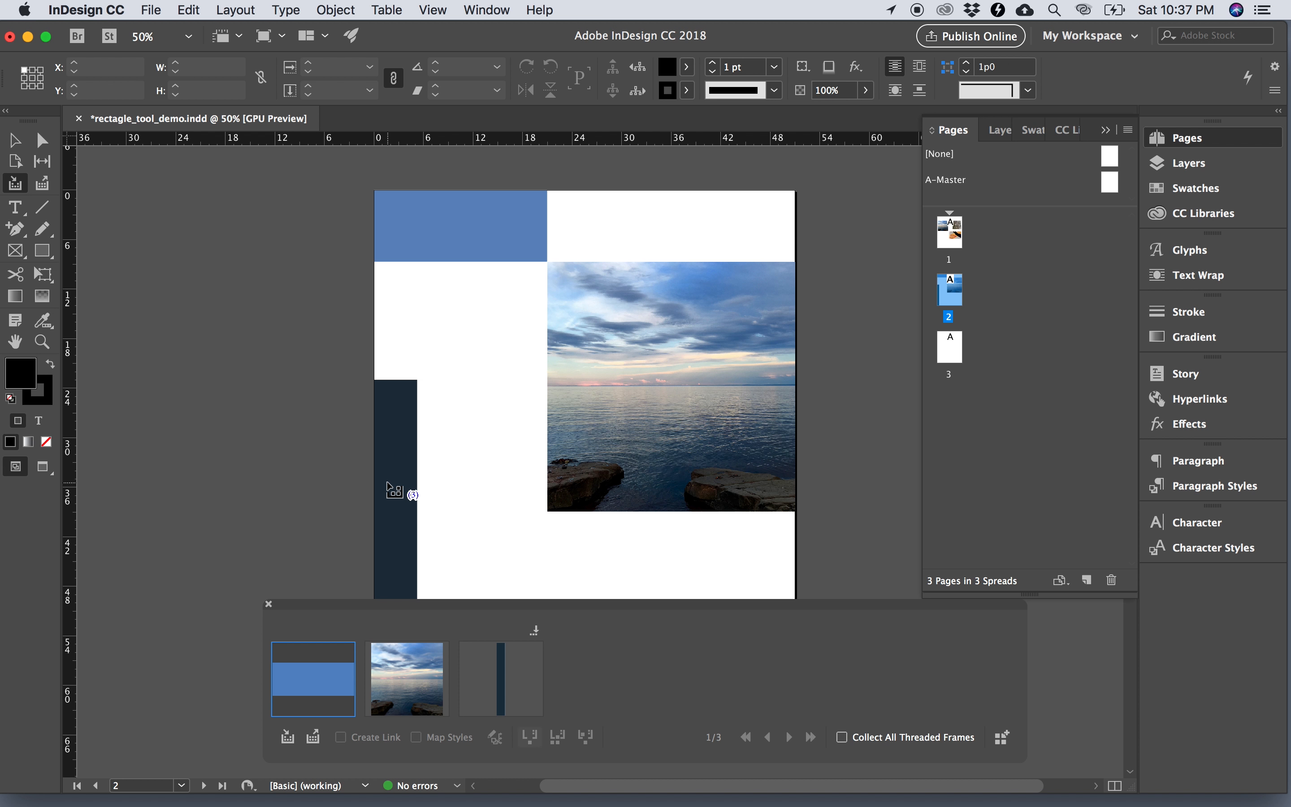
- Place the collected blue rectangle, lake photo and dark bar on page 3 with the Content Placer tool, and close the conveyor
double_click(947, 342)
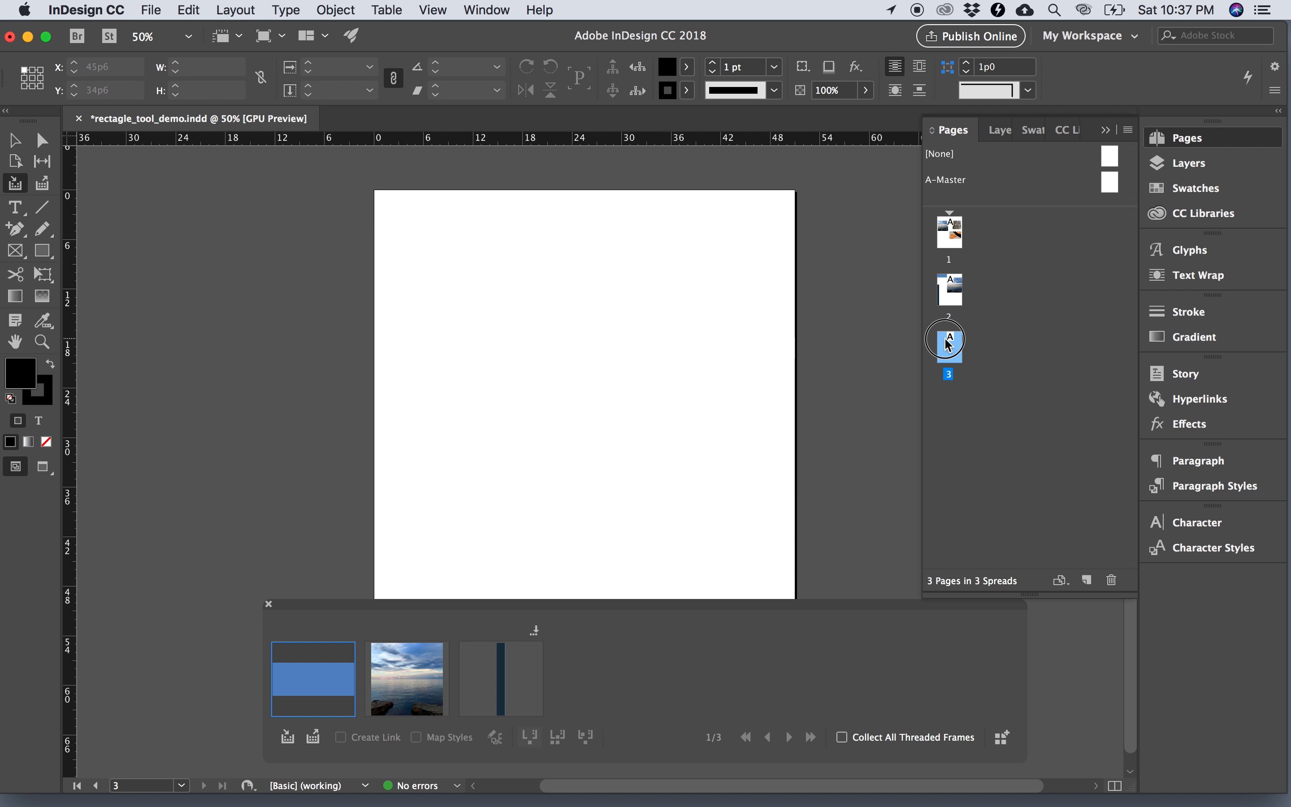
click(47, 190)
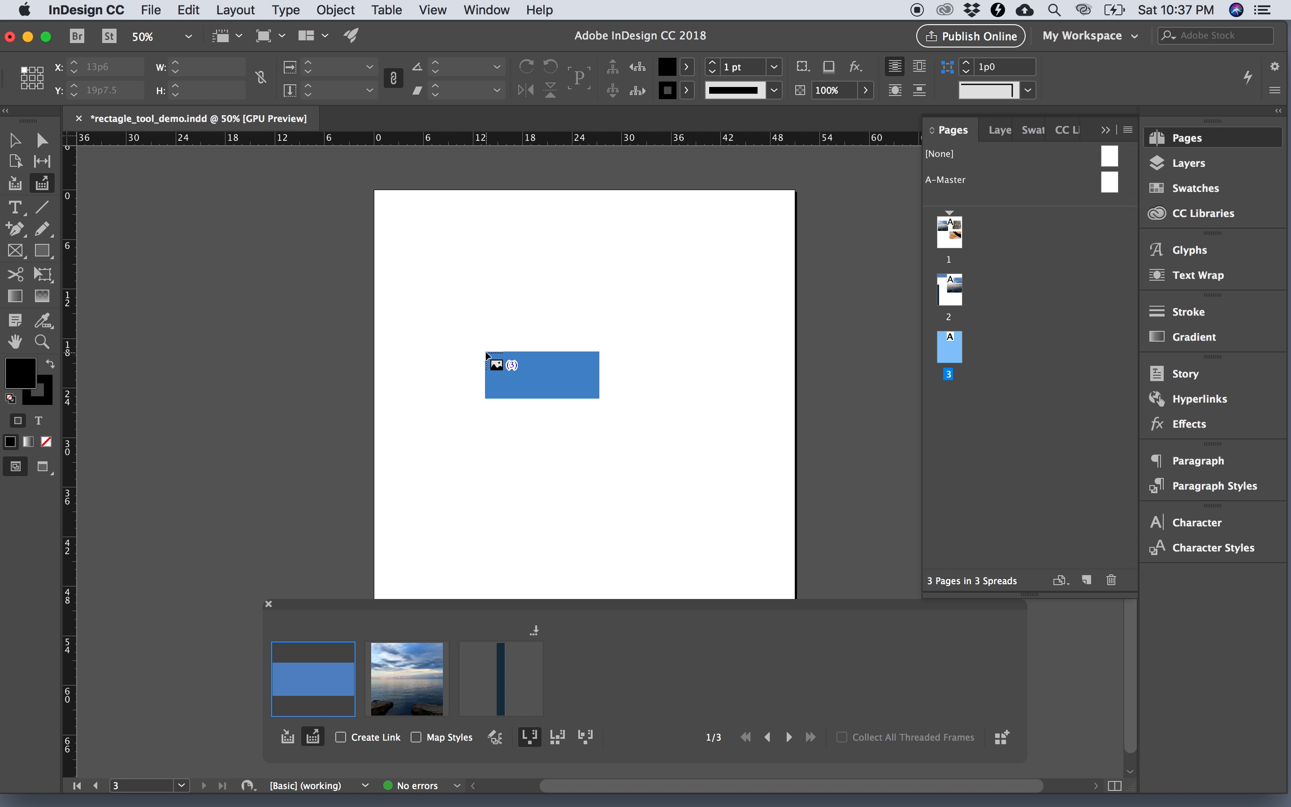
click(485, 352)
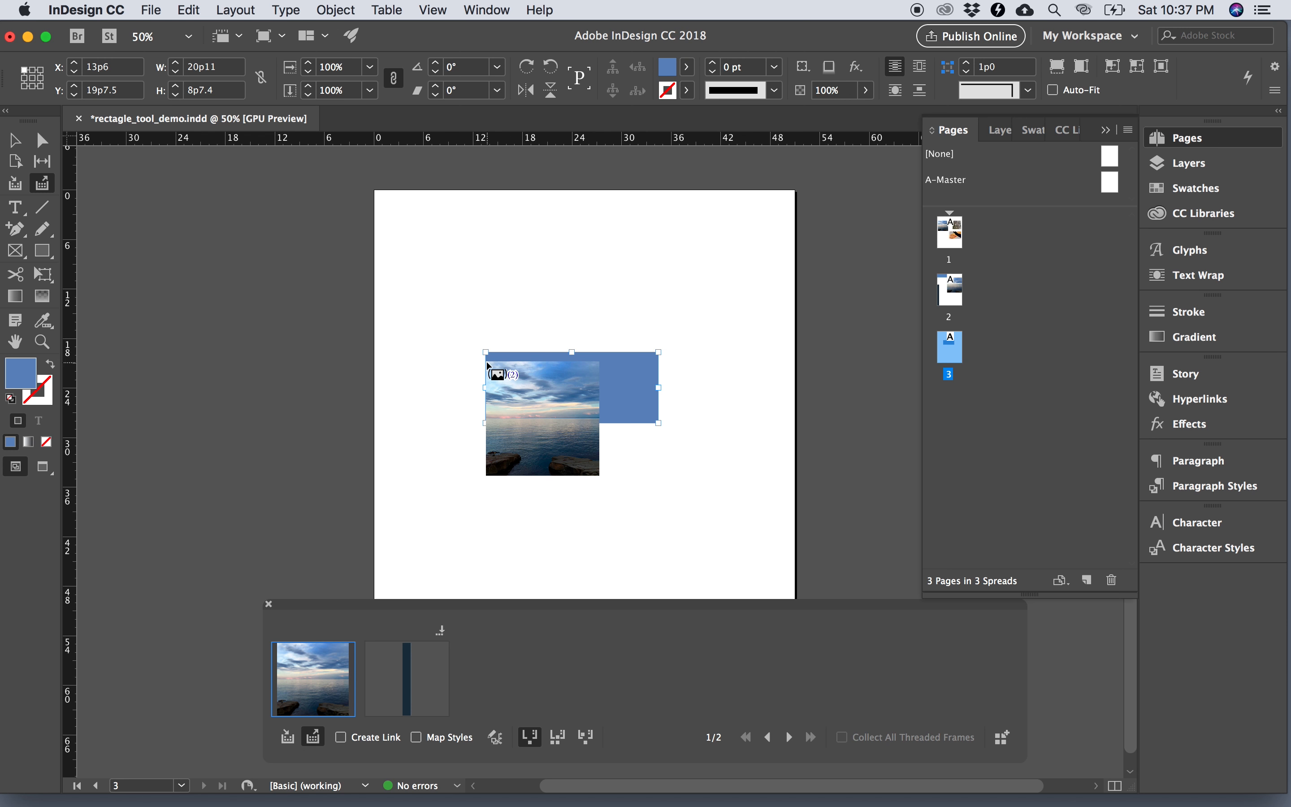
key(Escape)
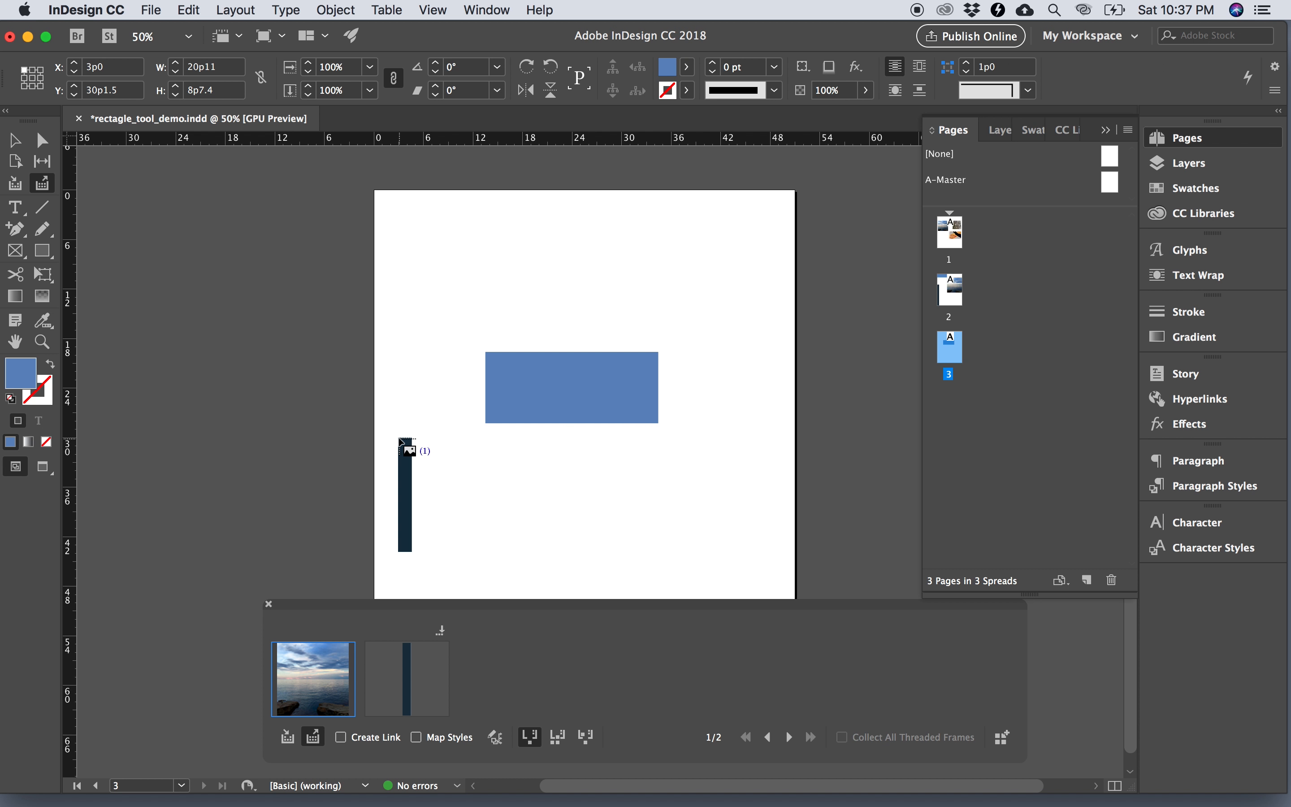
click(401, 439)
click(738, 451)
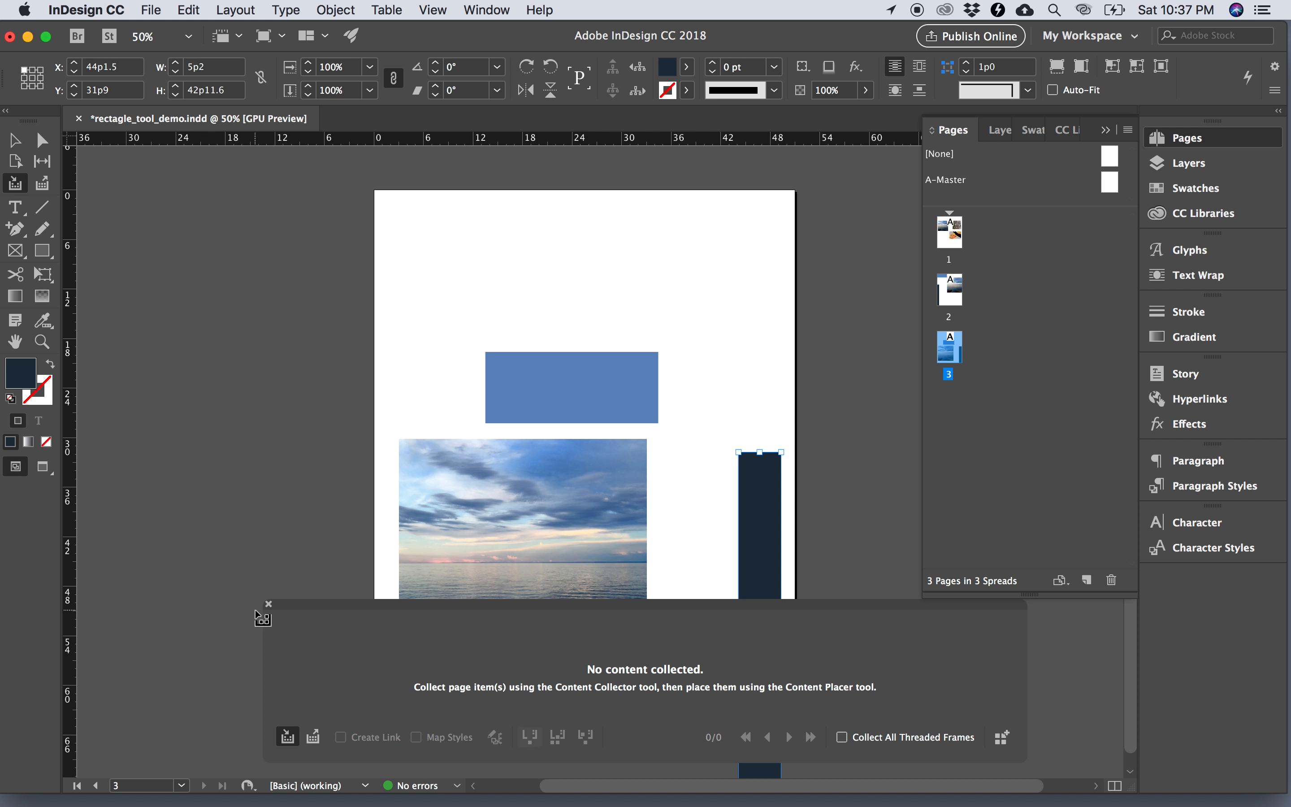
click(269, 604)
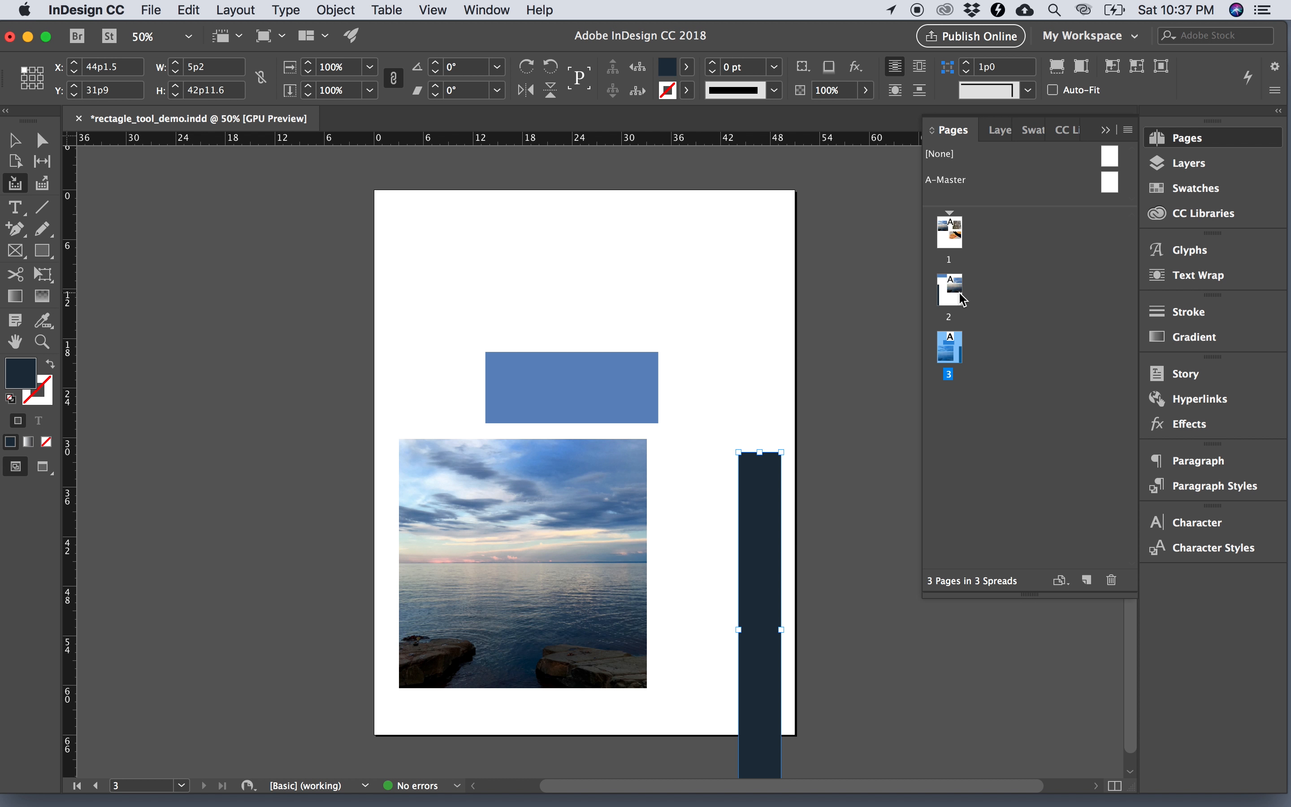
- Compare pages 2 and 3, show the guides, and move page 3's photo to the left page edge at about X 0p0, Y 14p4.8
double_click(950, 291)
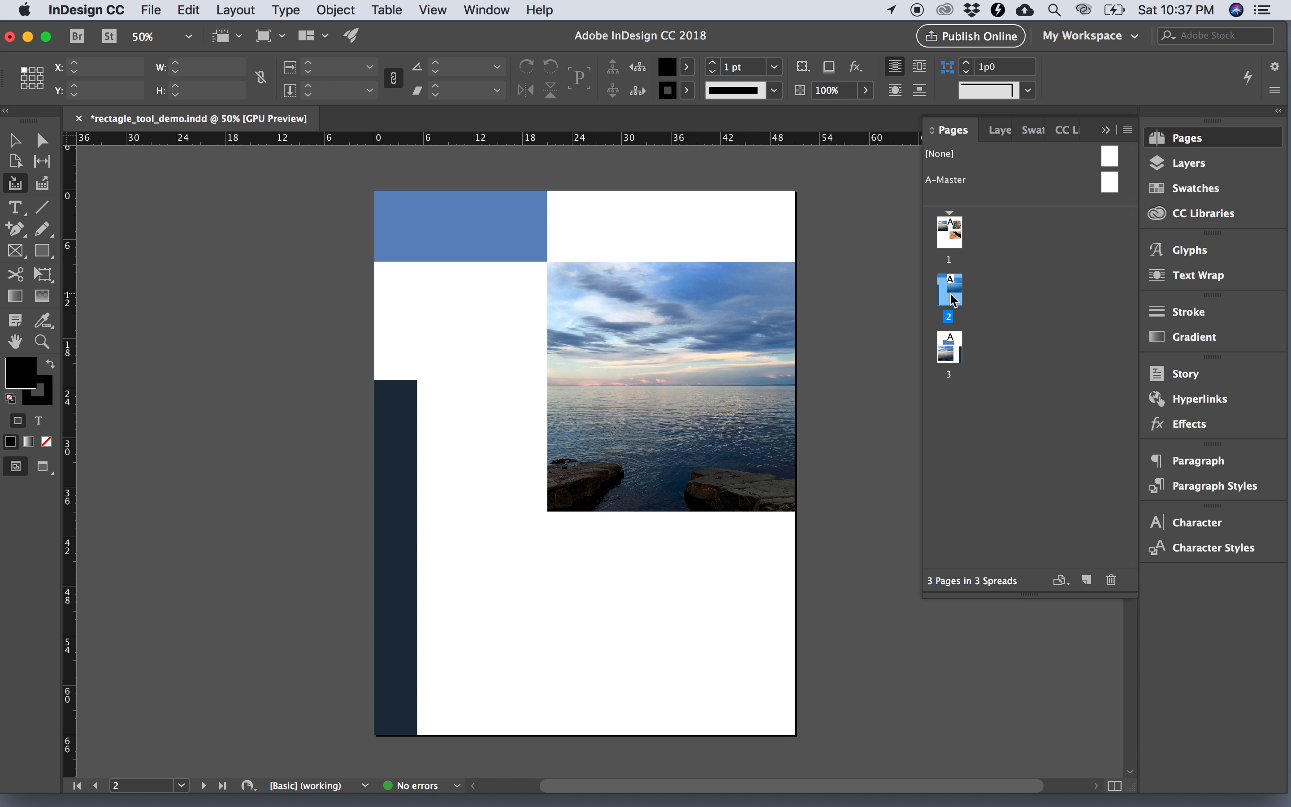
double_click(950, 353)
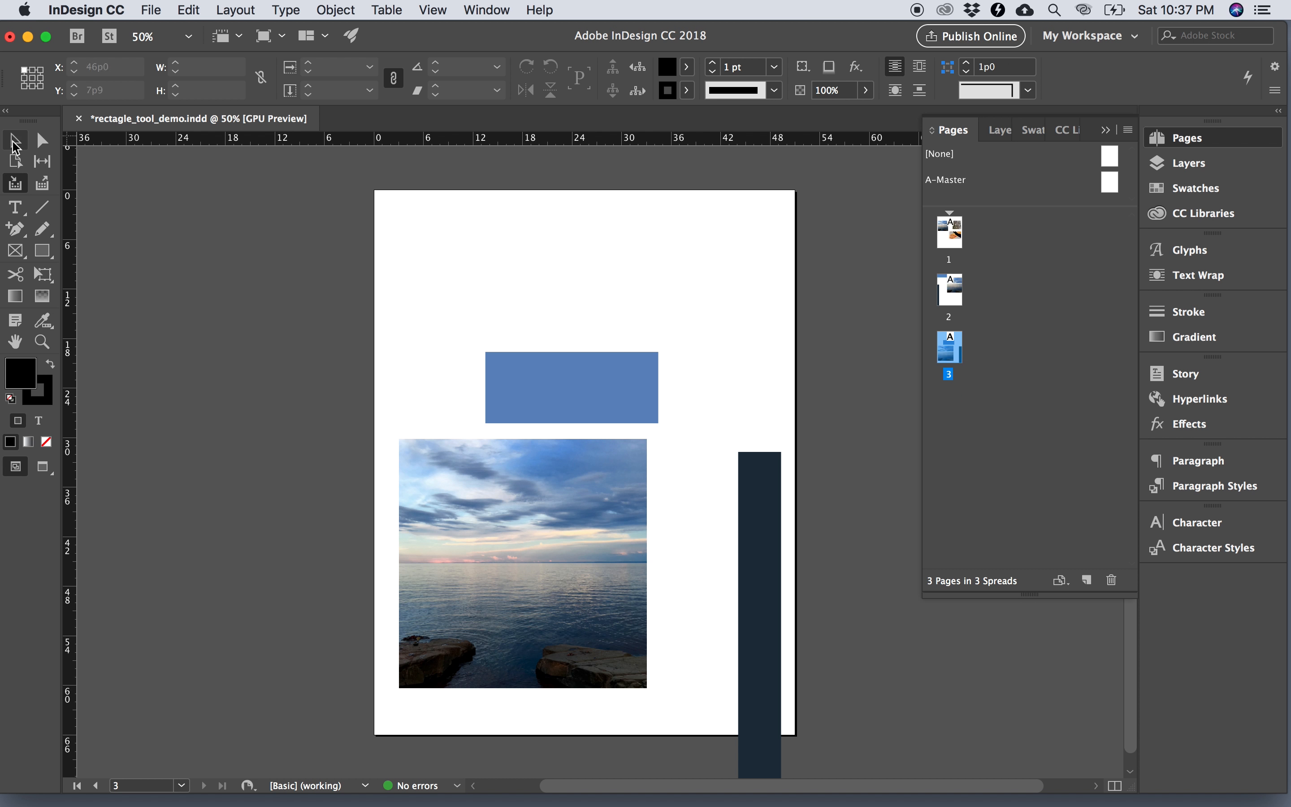
click(15, 140)
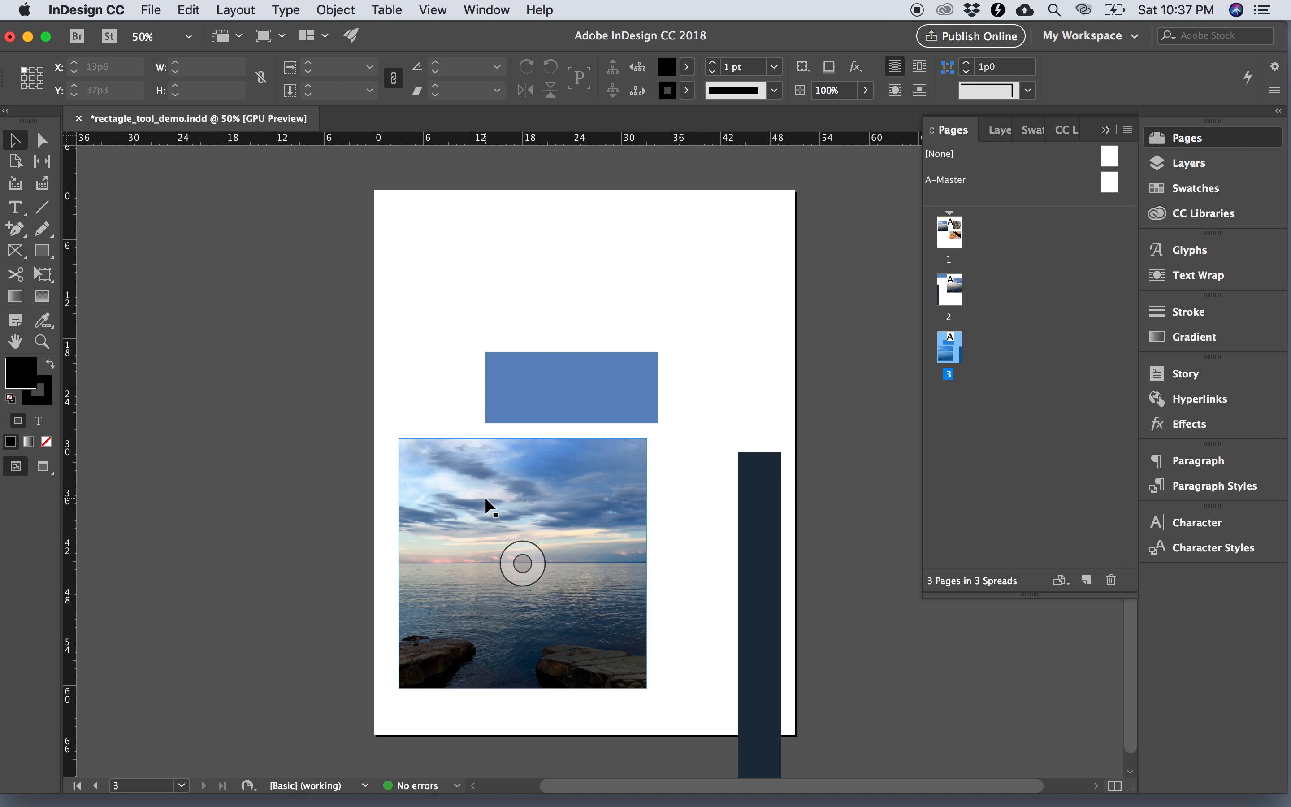
key(super+semicolon)
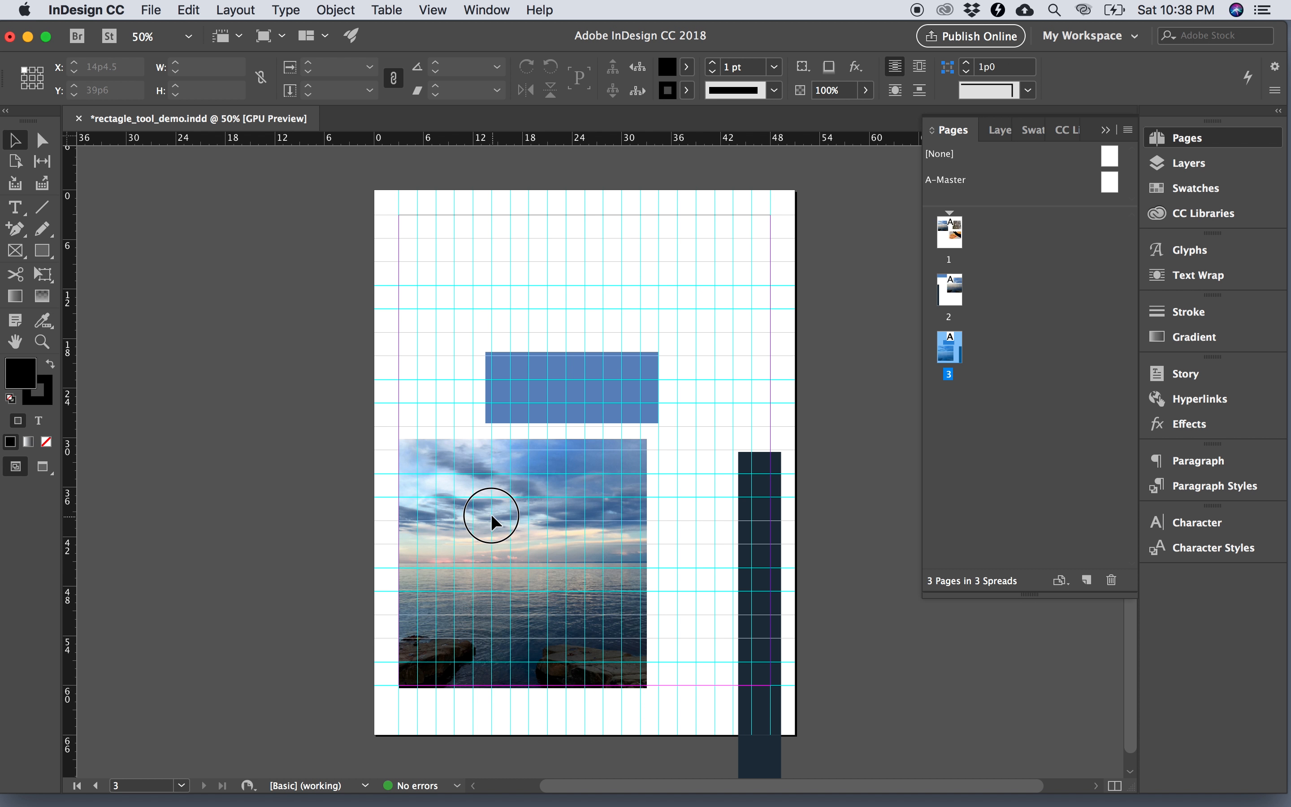
drag(491, 514, 467, 389)
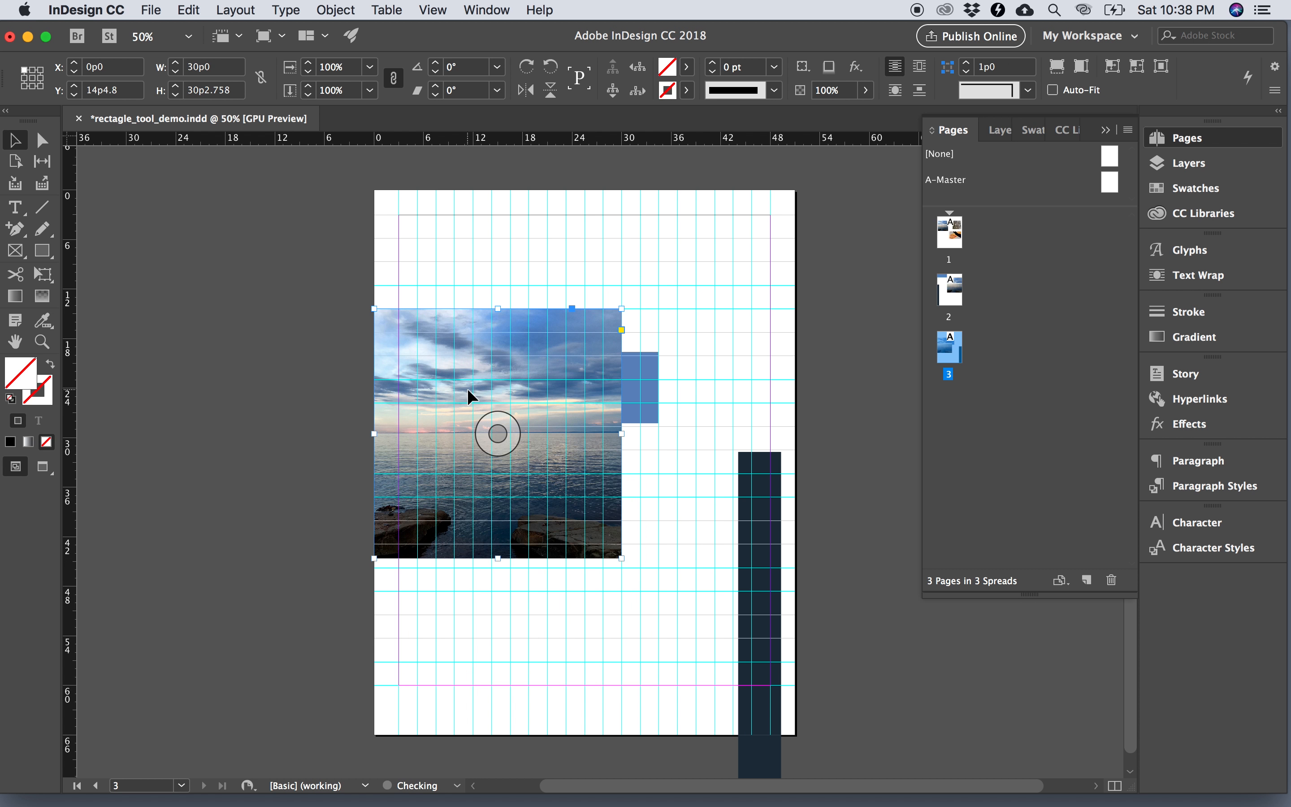
- Move the blue rectangle into page 3's upper-right corner and the dark bar against the right edge, ending at the page bottom
click(646, 383)
drag(642, 384, 776, 222)
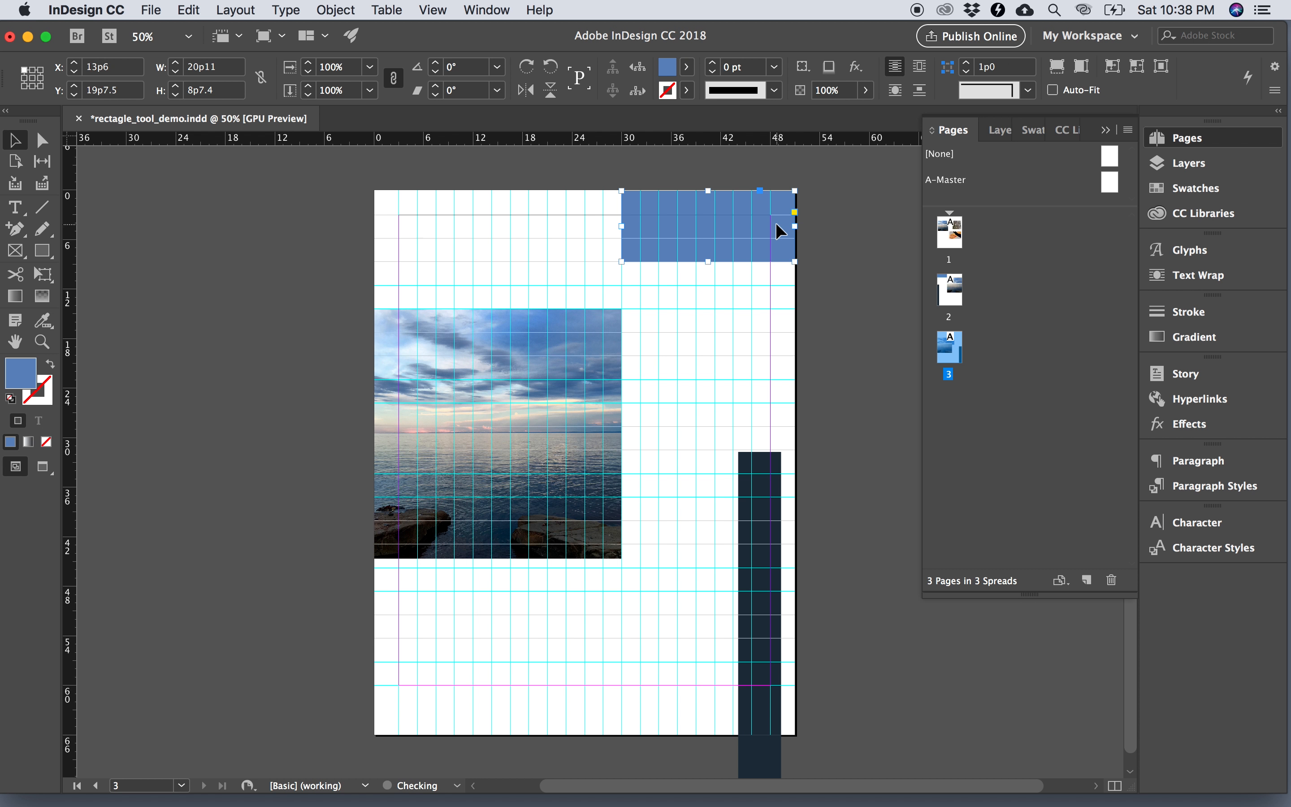
click(743, 667)
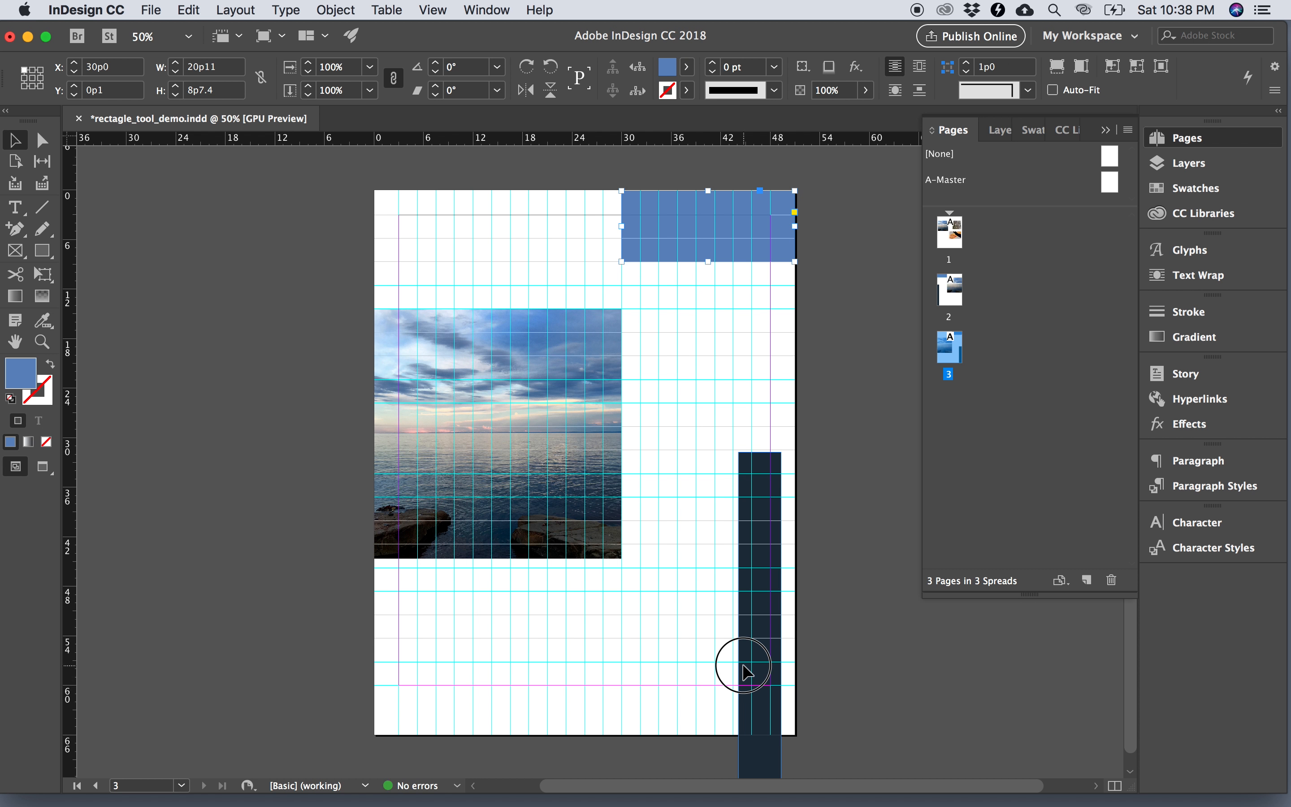
drag(743, 664, 762, 595)
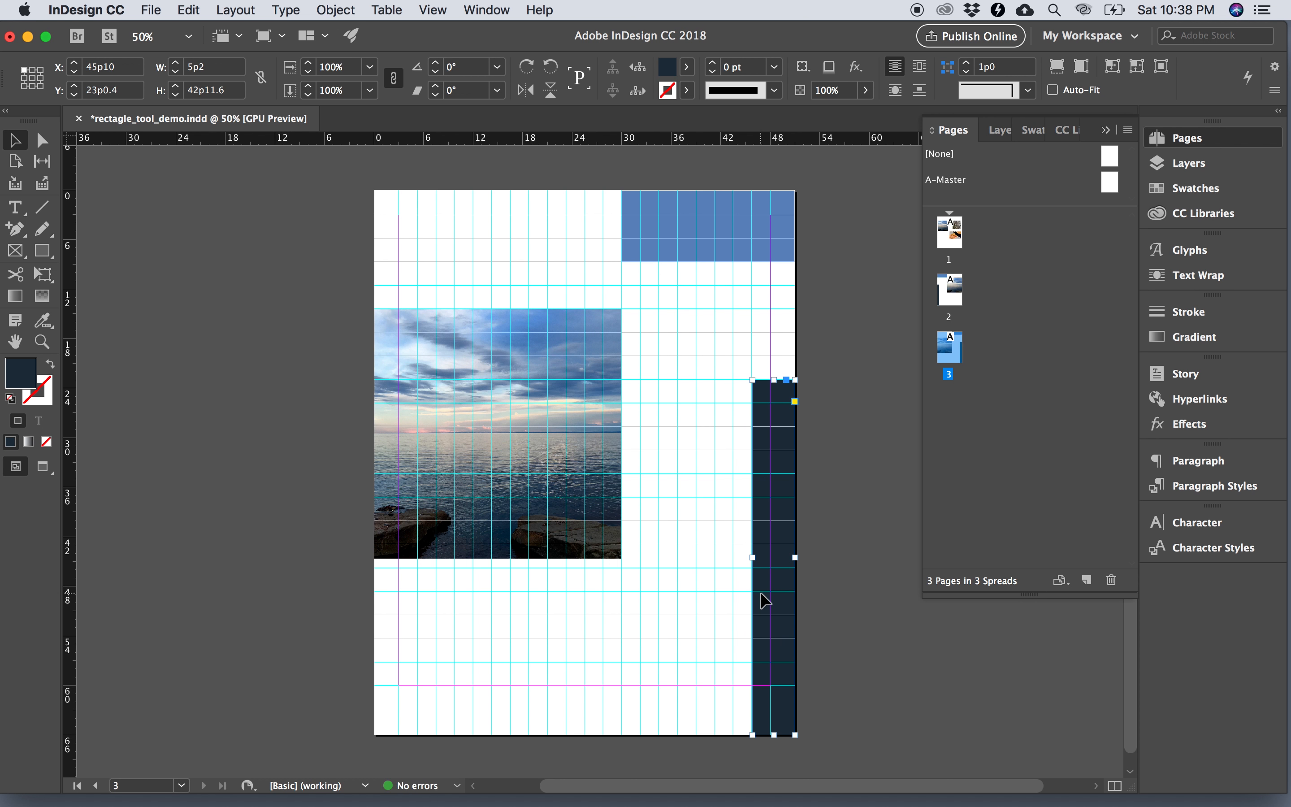
click(870, 588)
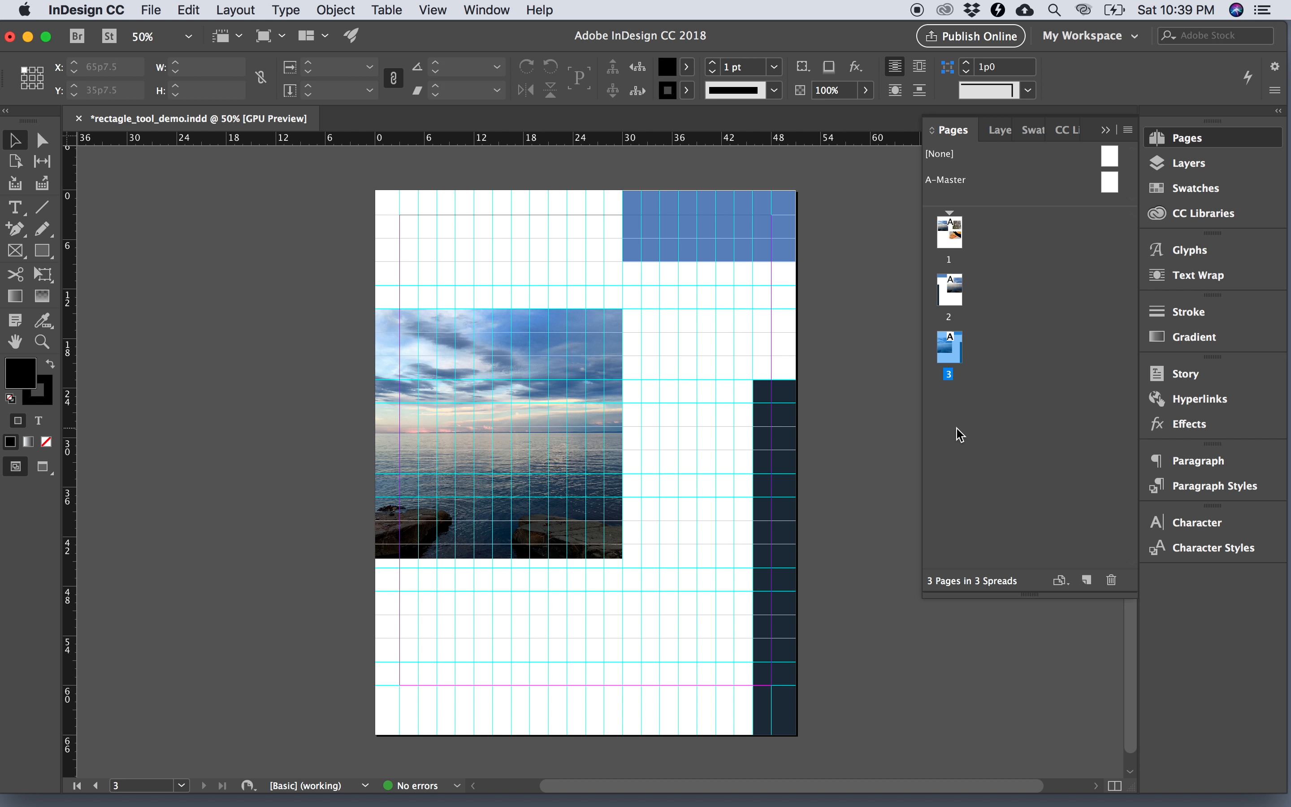
- Insert a new blank page directly after page 2
double_click(957, 293)
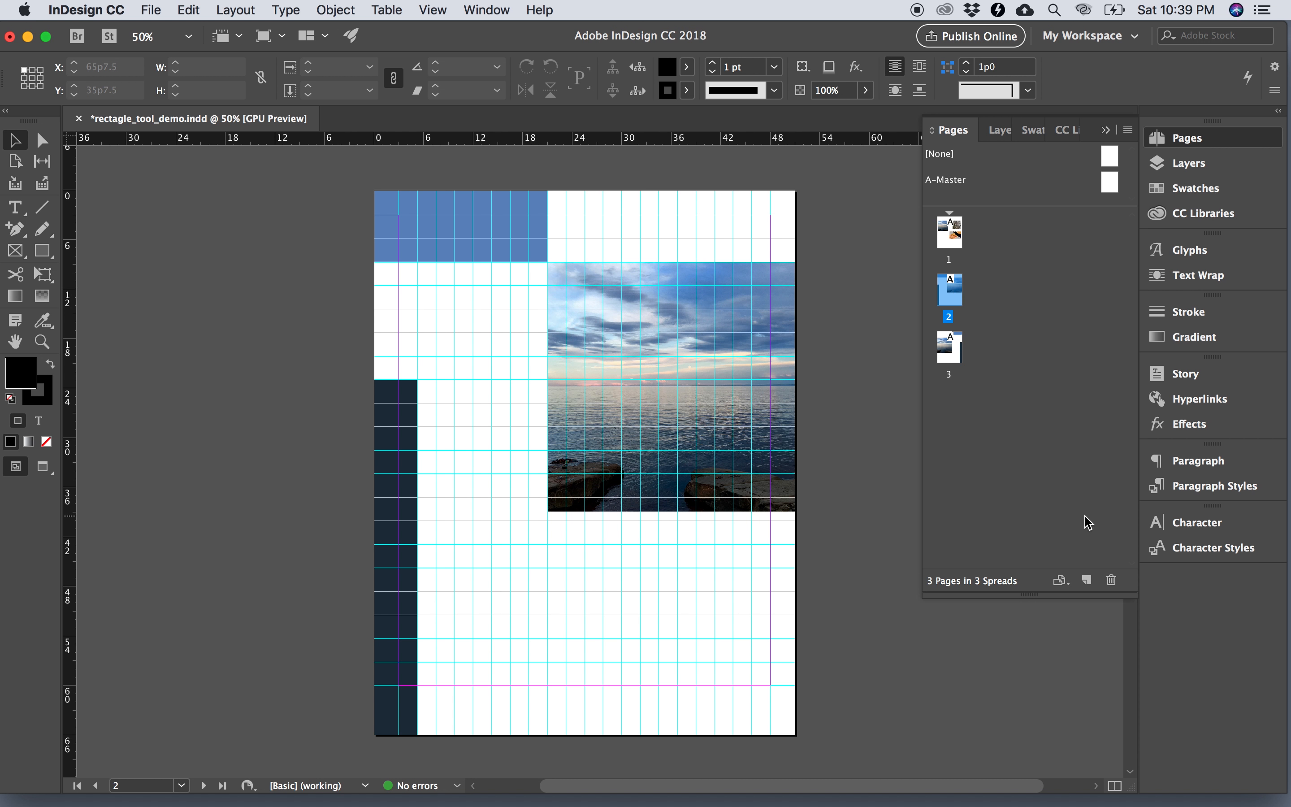
click(1086, 581)
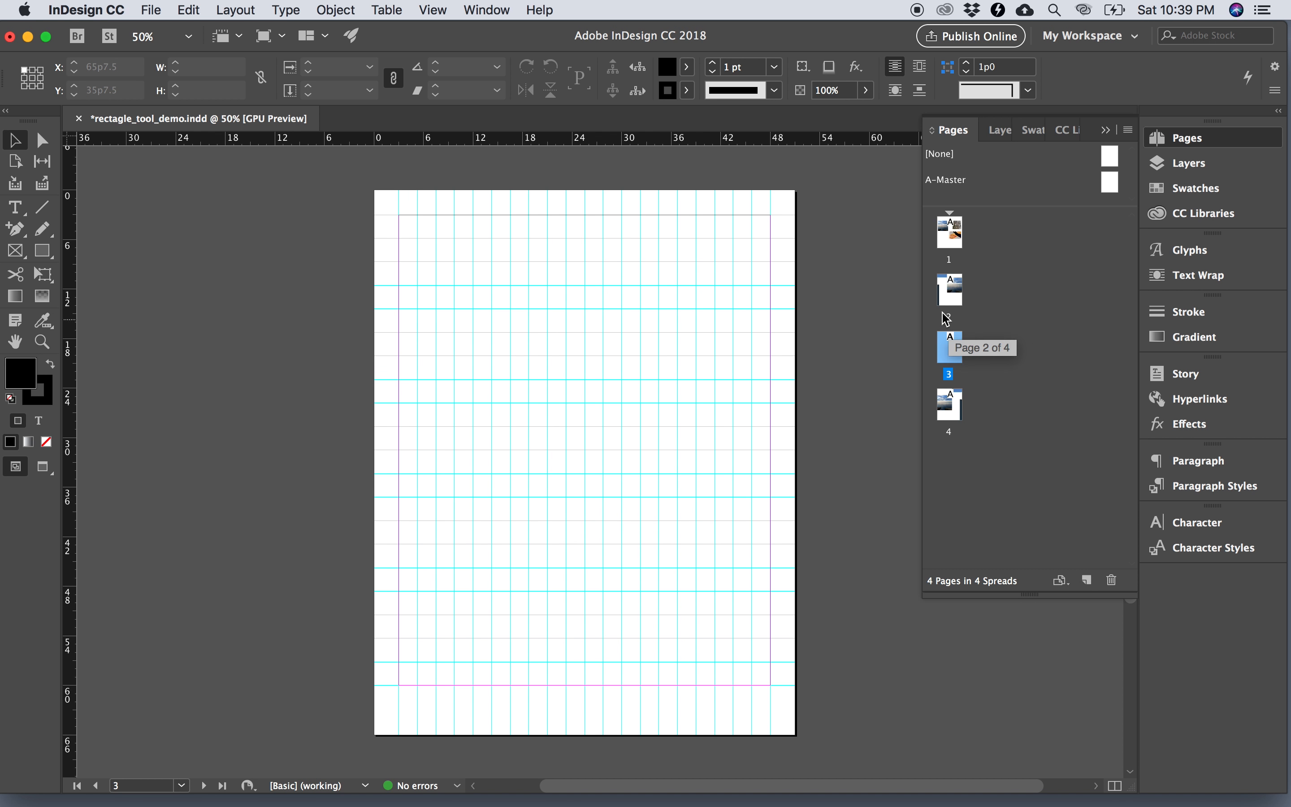
- Return to page 2, select the blue rectangle, photo and dark bar together, and copy them
click(953, 289)
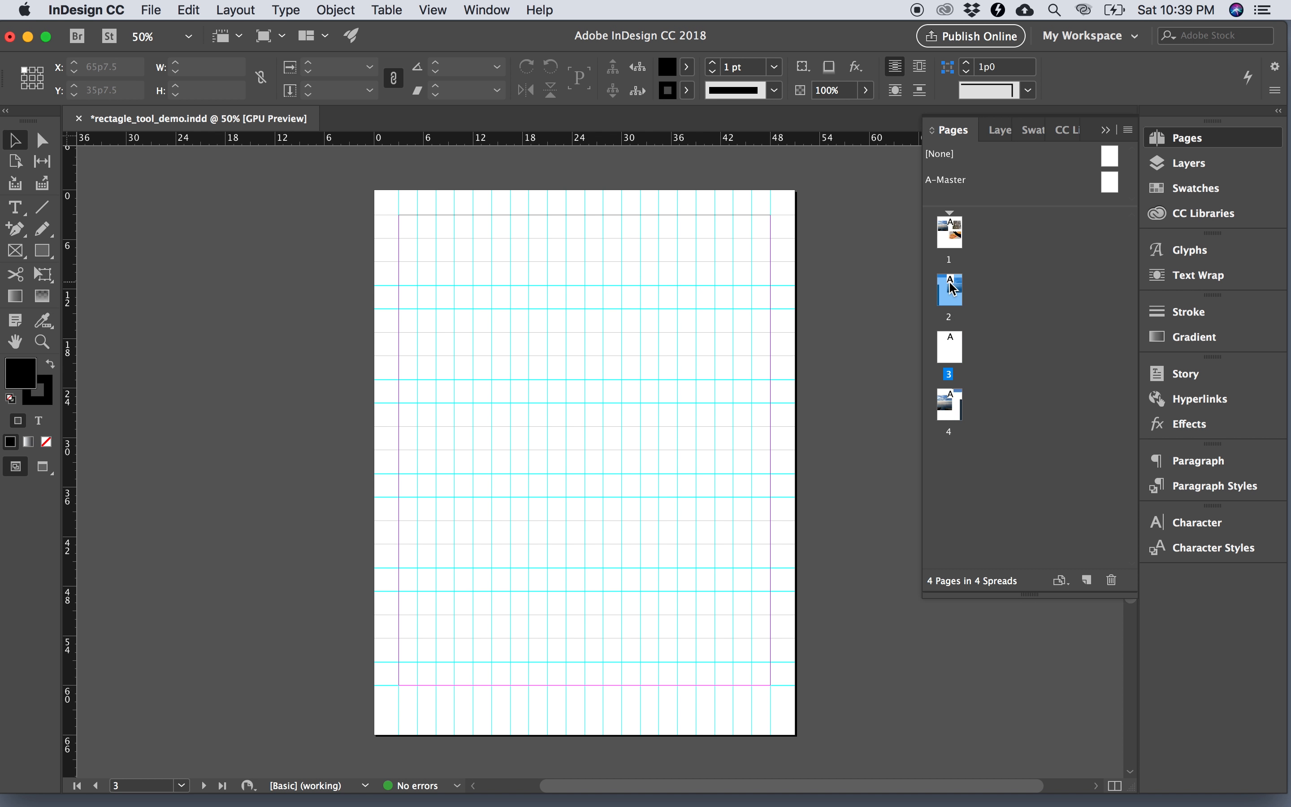
double_click(953, 287)
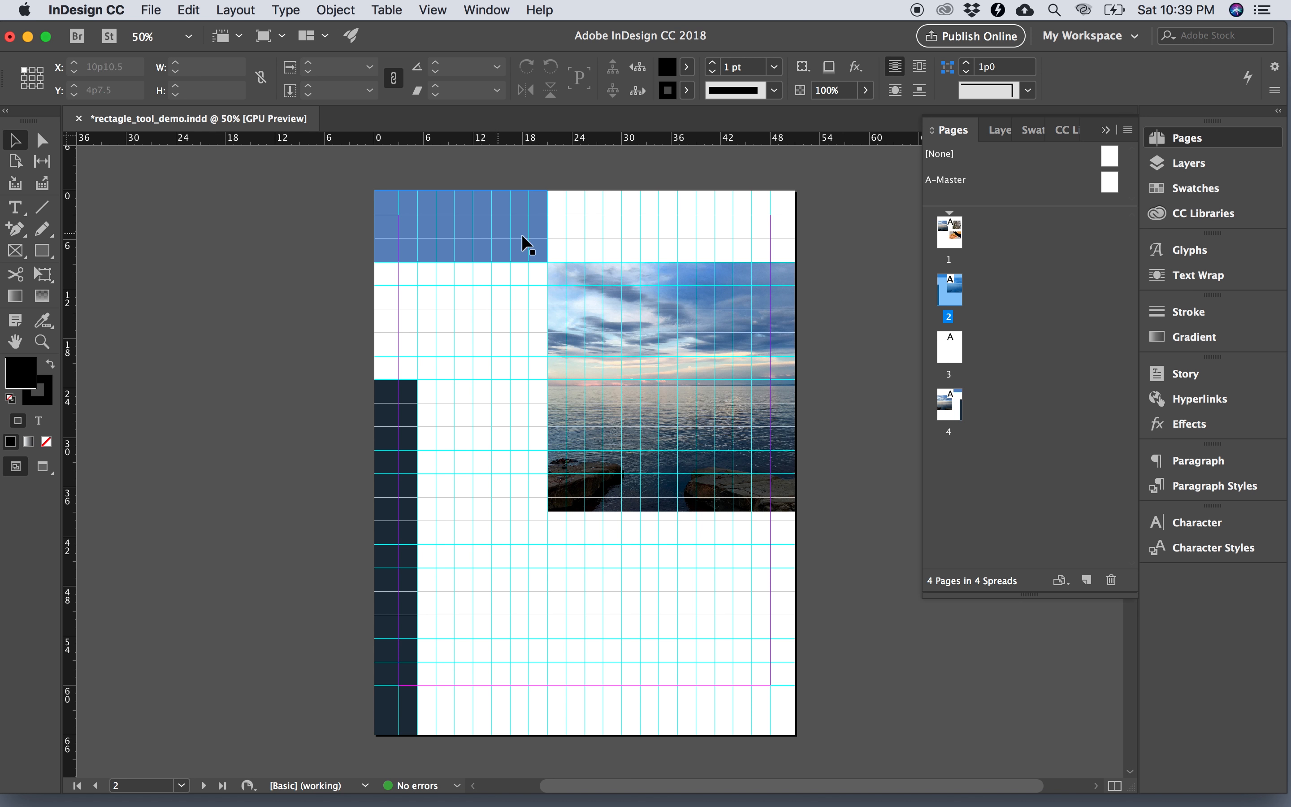
scroll(596, 331, up, 2)
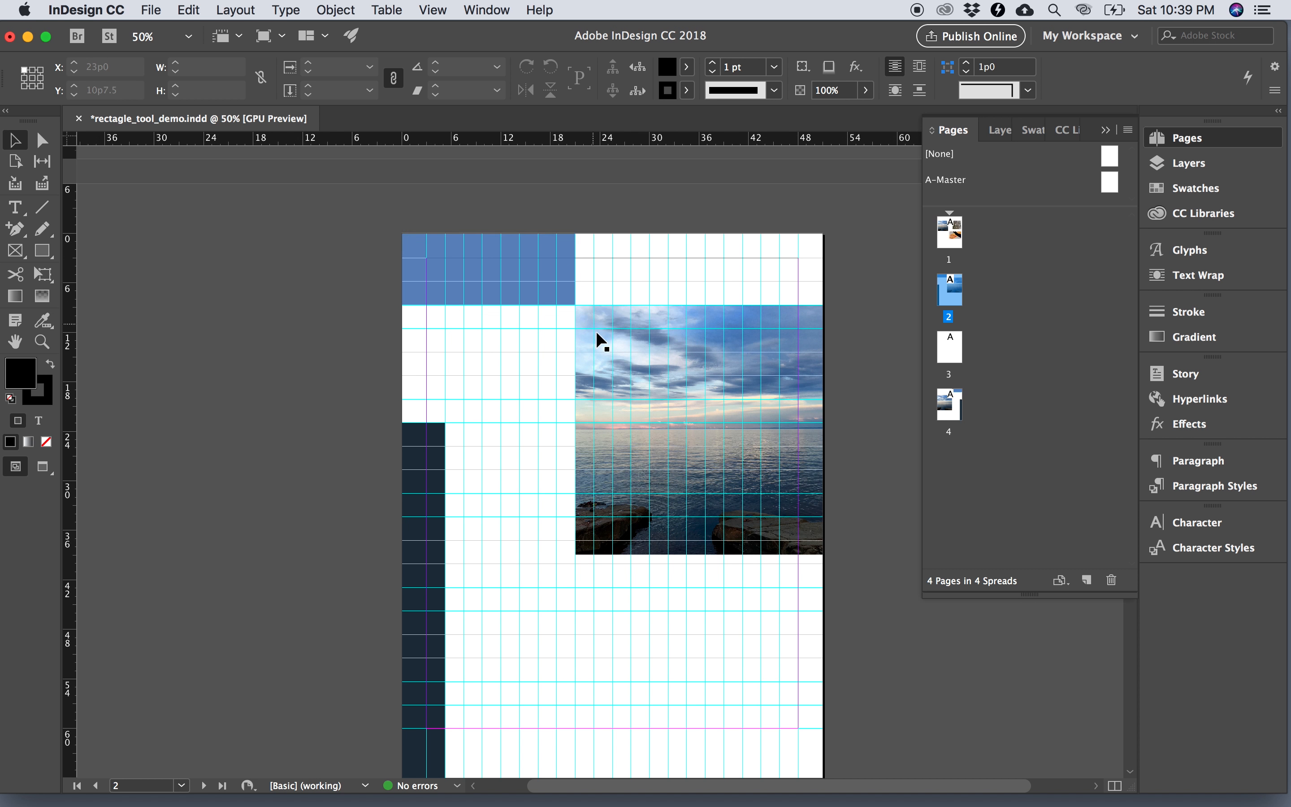
click(15, 342)
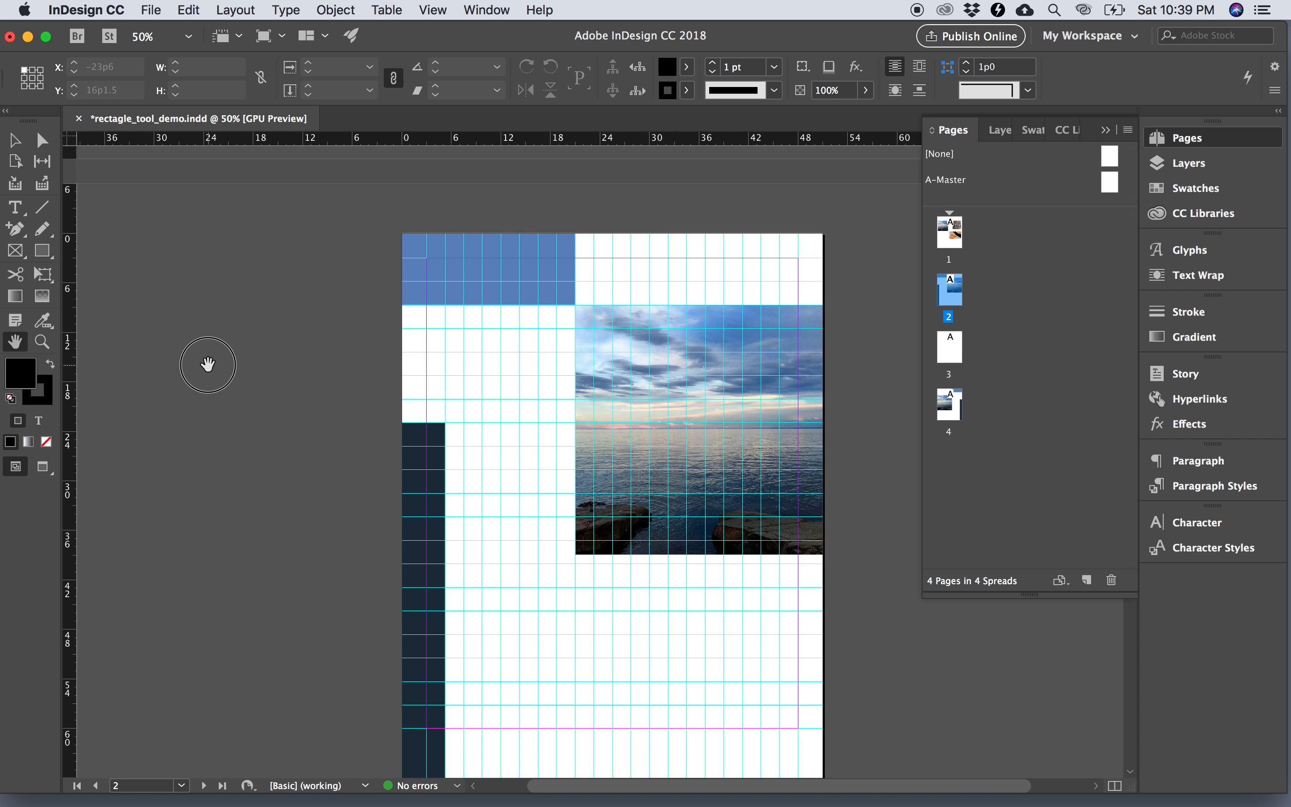
drag(202, 360, 165, 300)
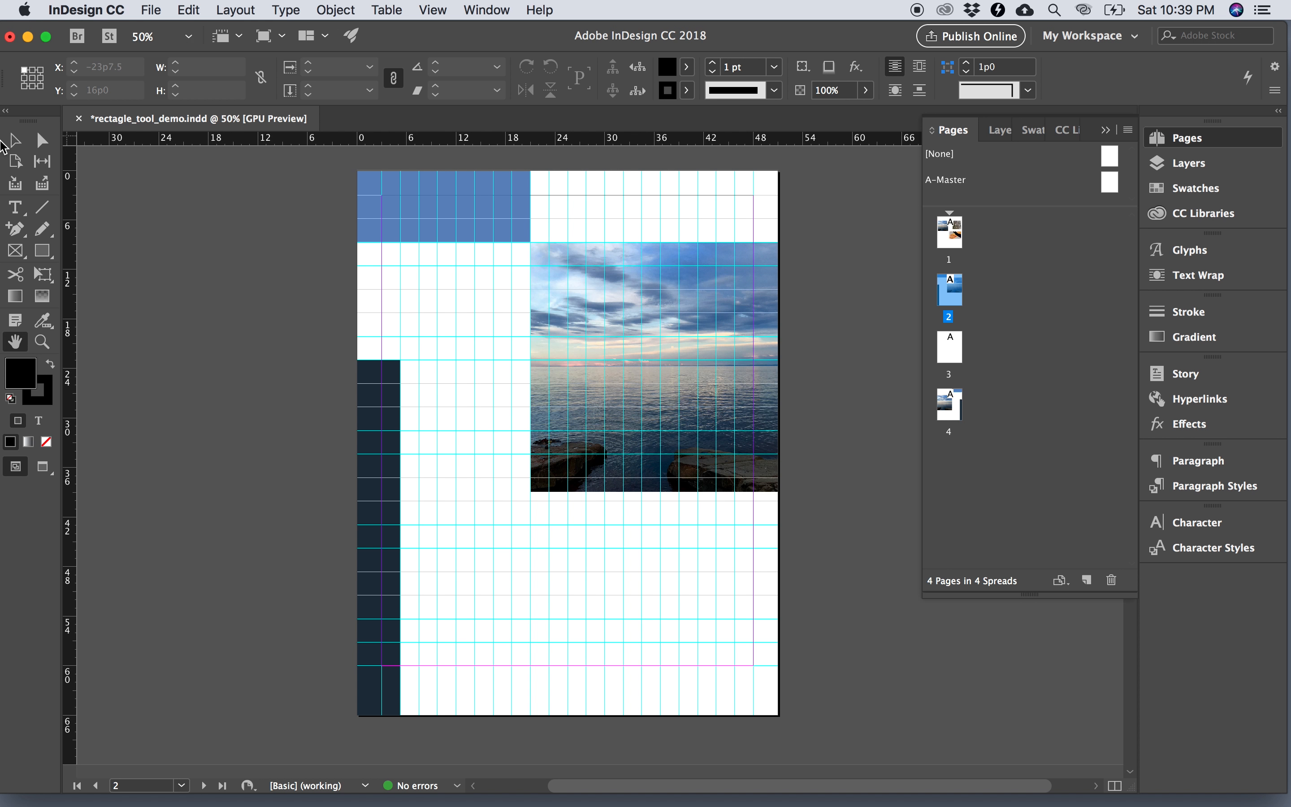
click(19, 146)
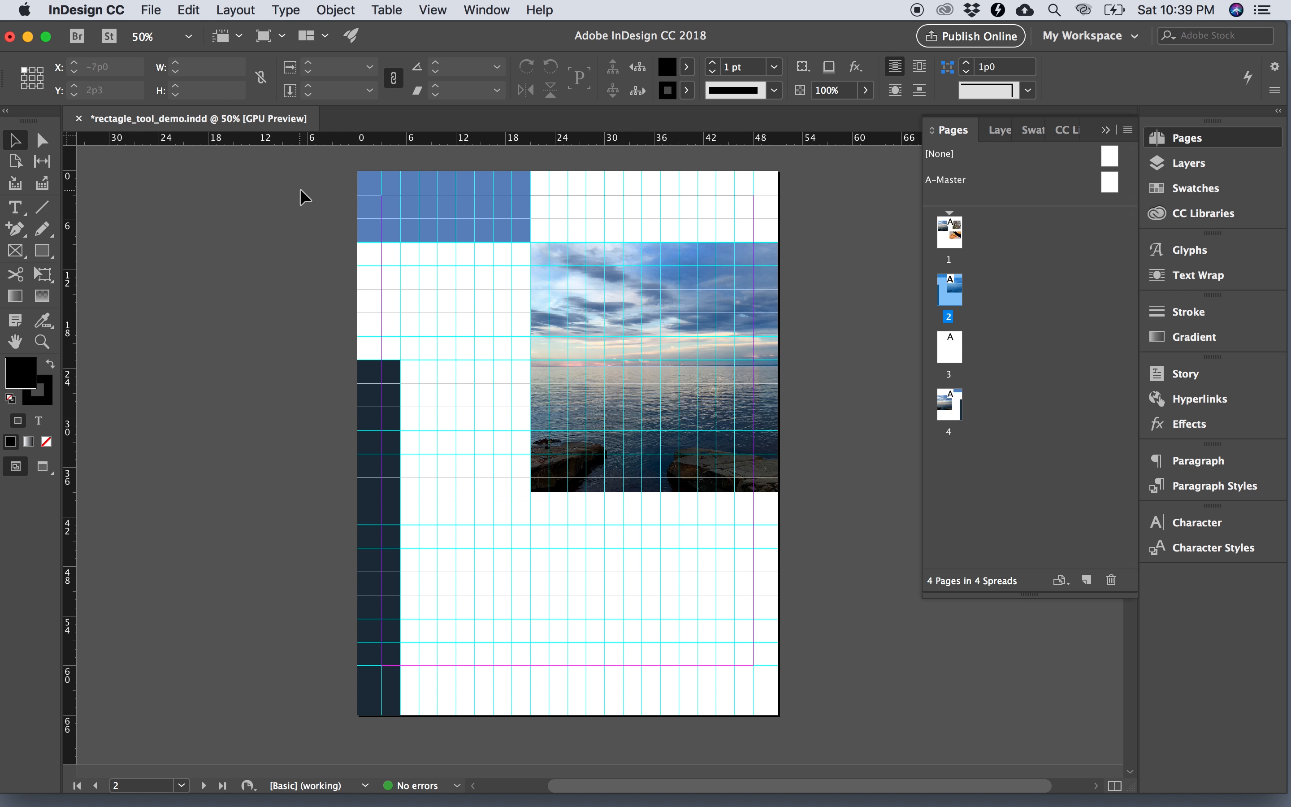
drag(299, 189, 811, 672)
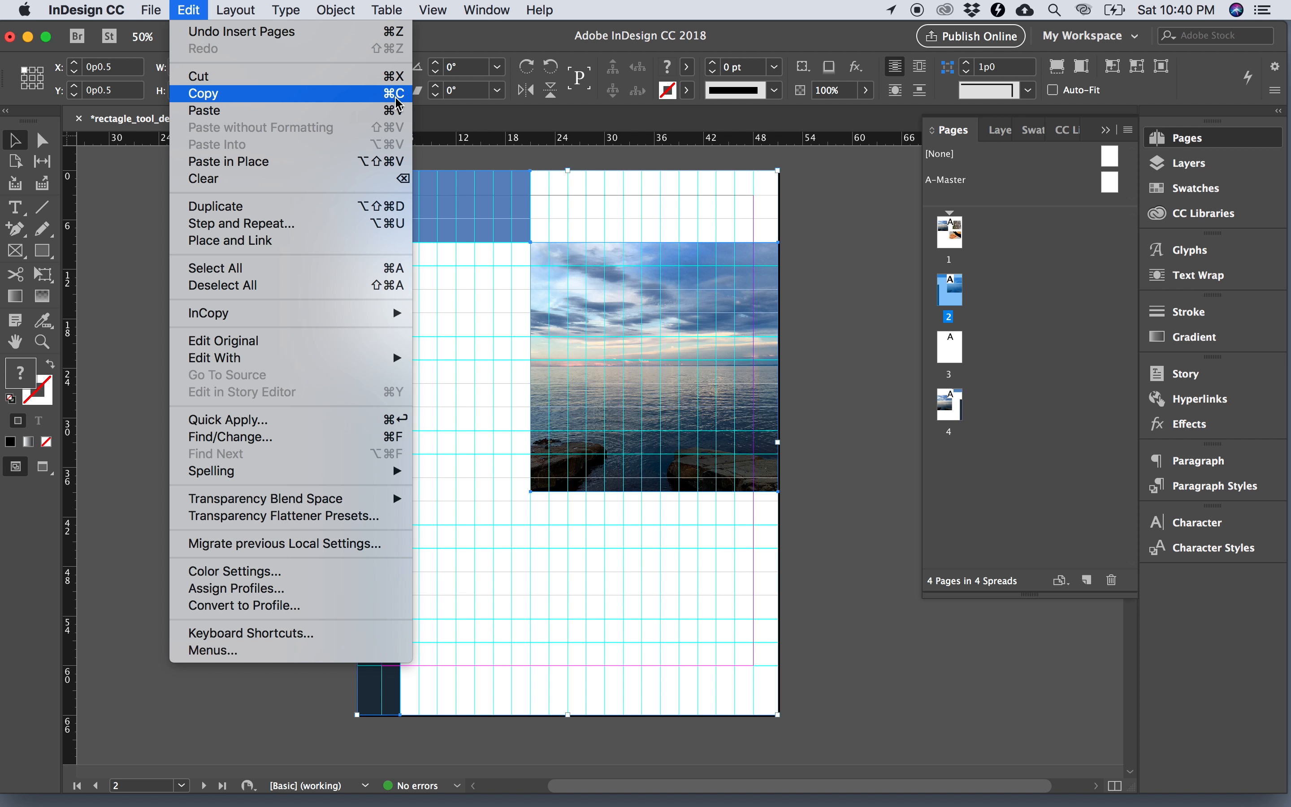
click(396, 99)
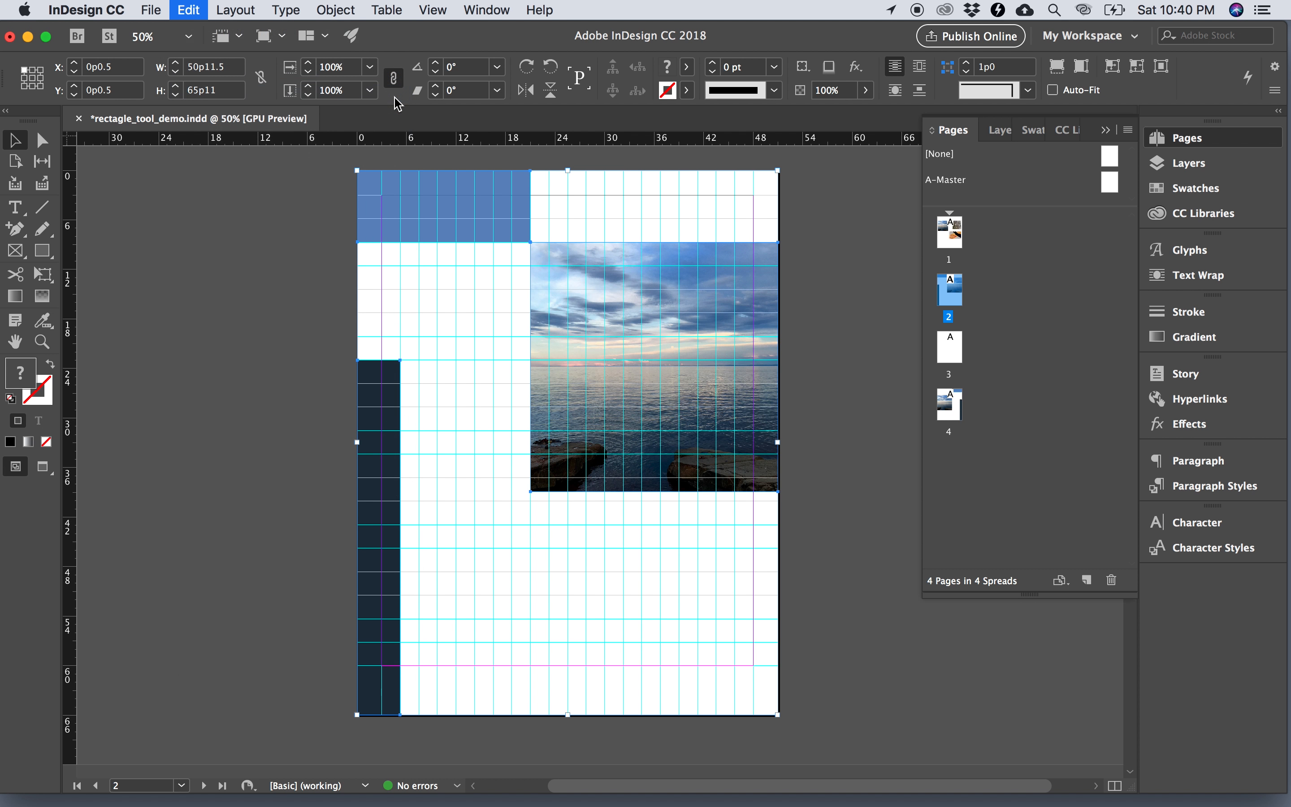
- Paste the copied page 2 objects in place on the blank page 3
double_click(942, 344)
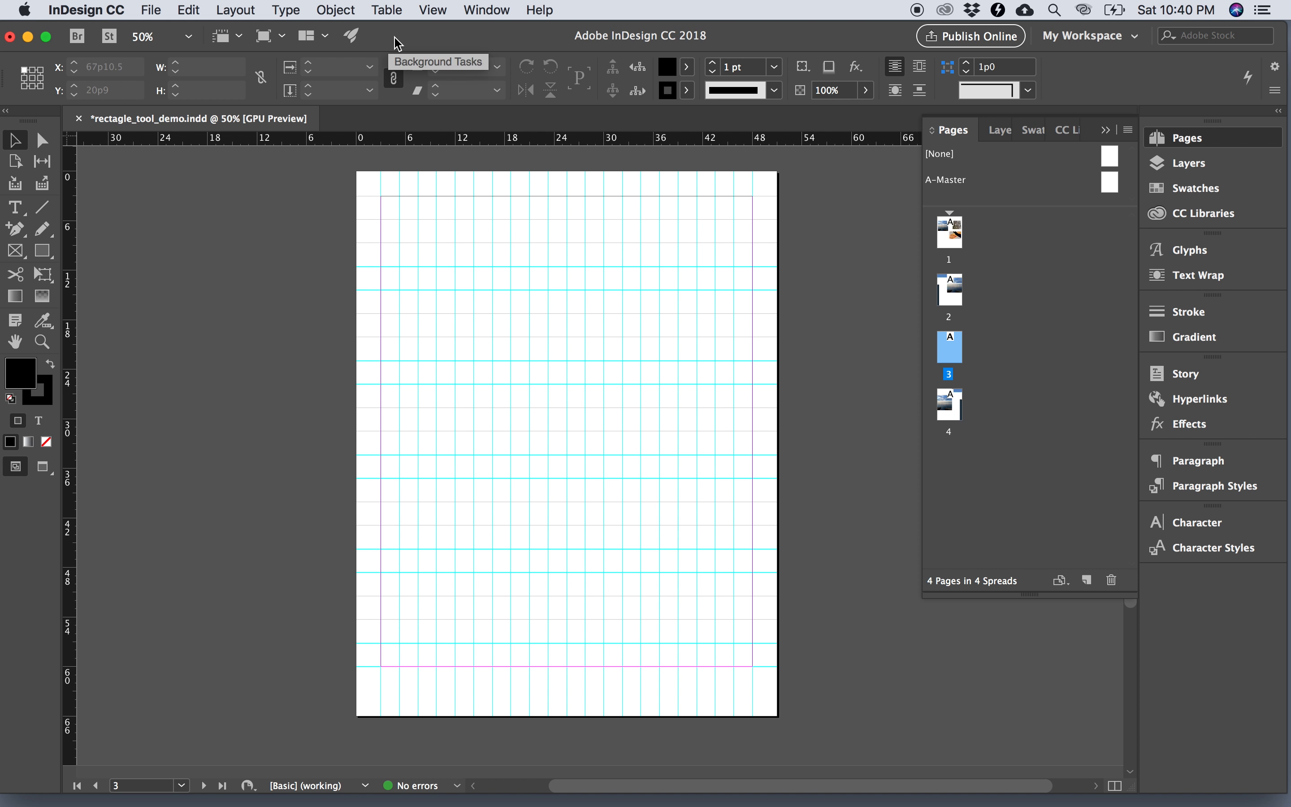
click(189, 10)
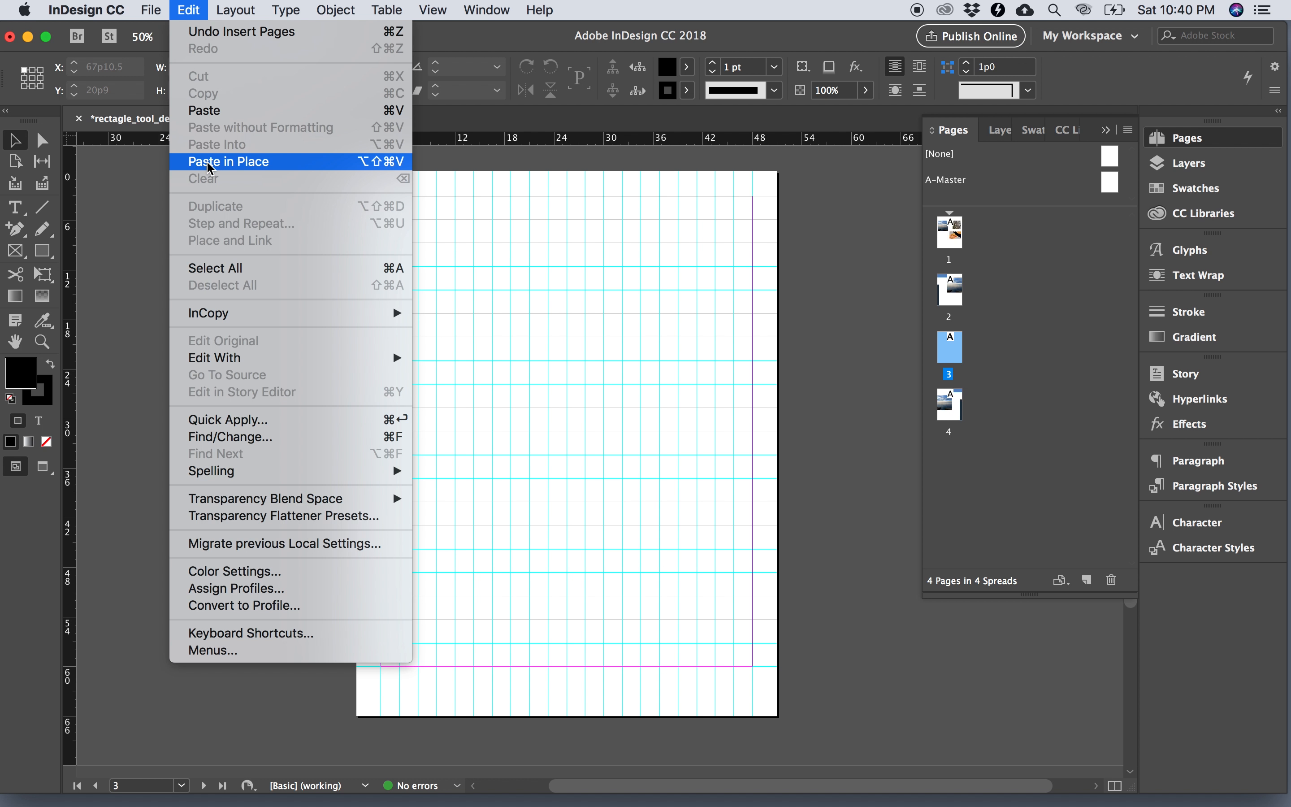
click(209, 165)
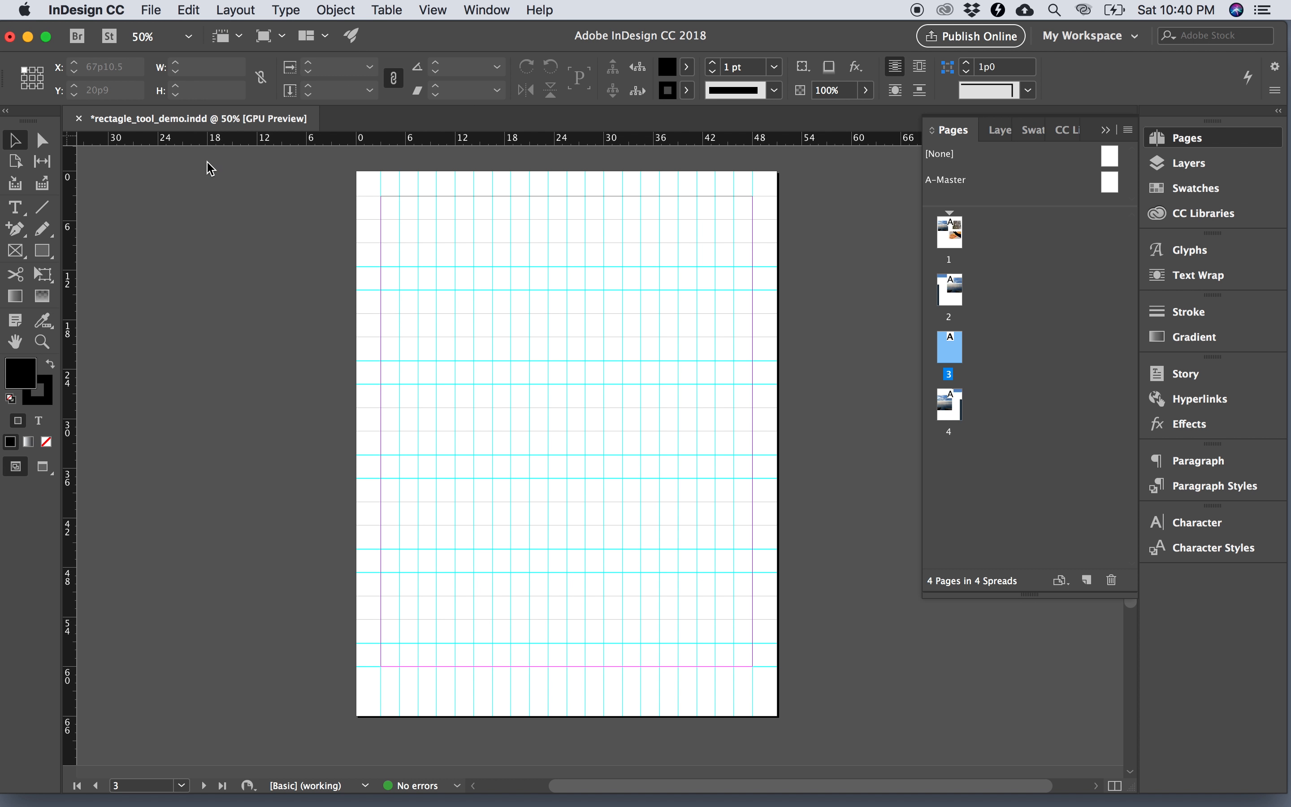
- Compare the original layout on page 2 with the pasted copy on page 3
click(276, 247)
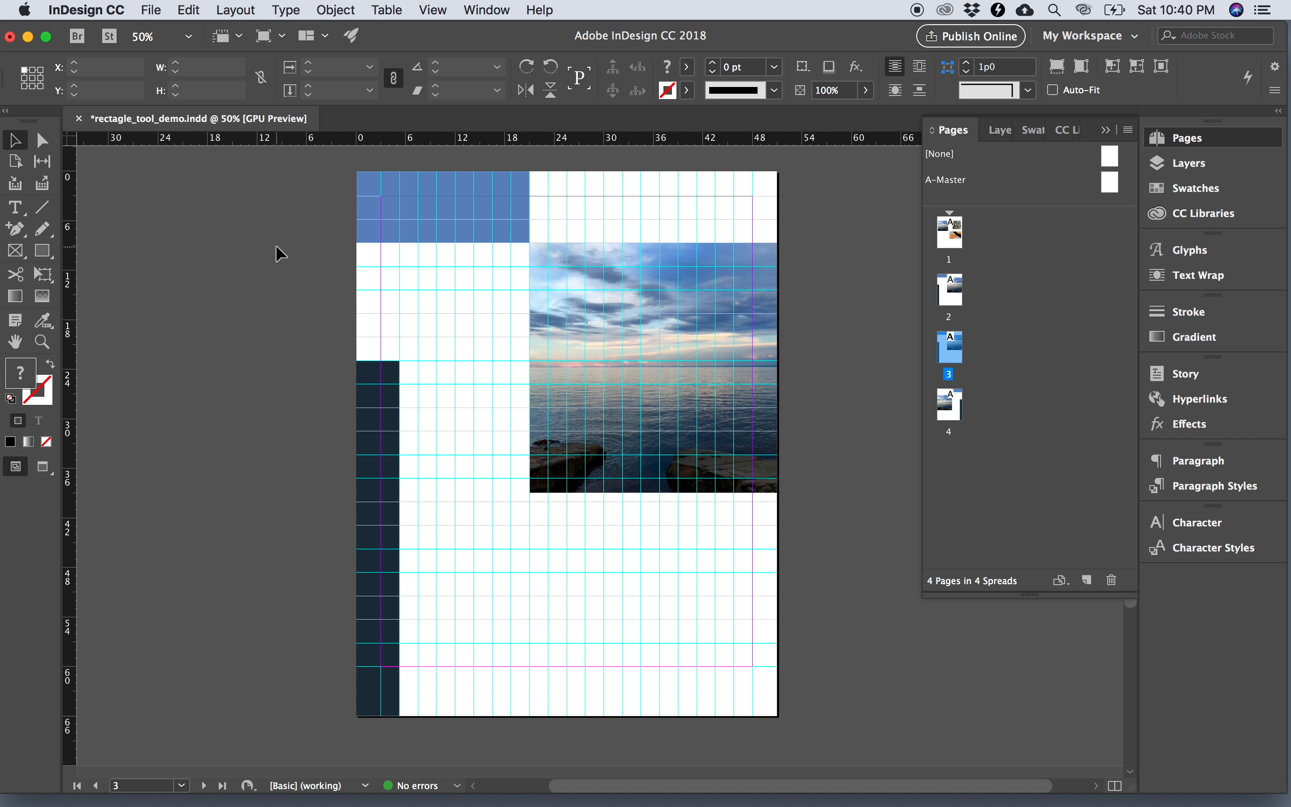
double_click(949, 285)
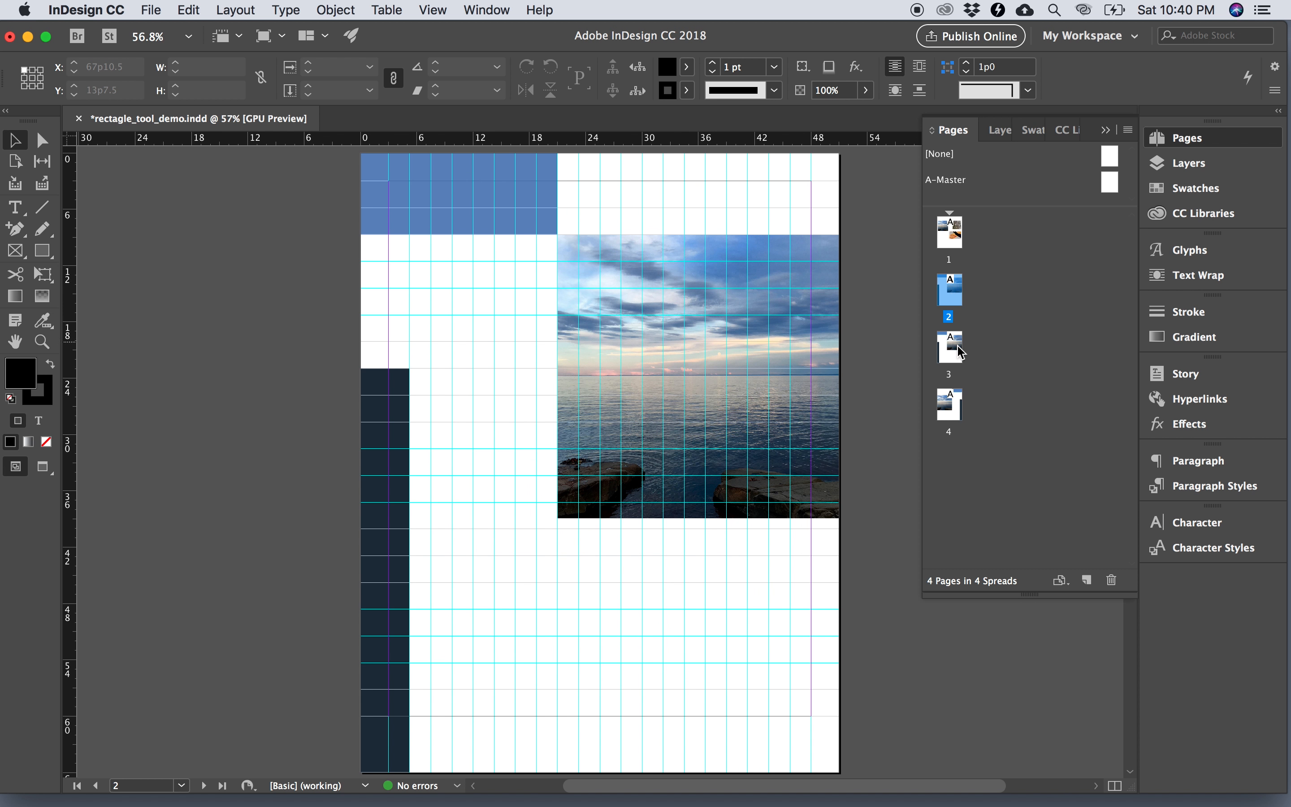
double_click(953, 358)
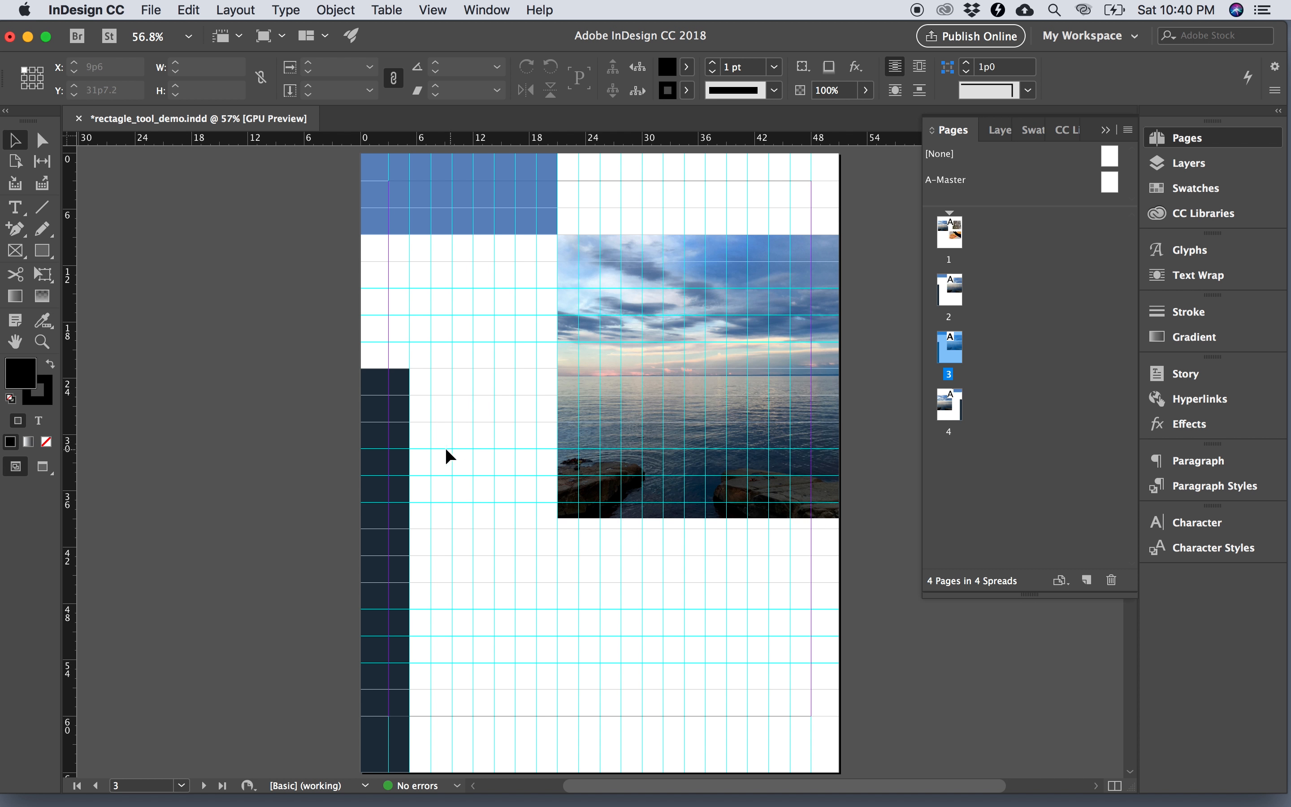
- Resize page 3's dark bar to about 20p11.5 wide and 27p3.1 high, aligning its upper-right corner with the photo's lower-left corner
click(372, 434)
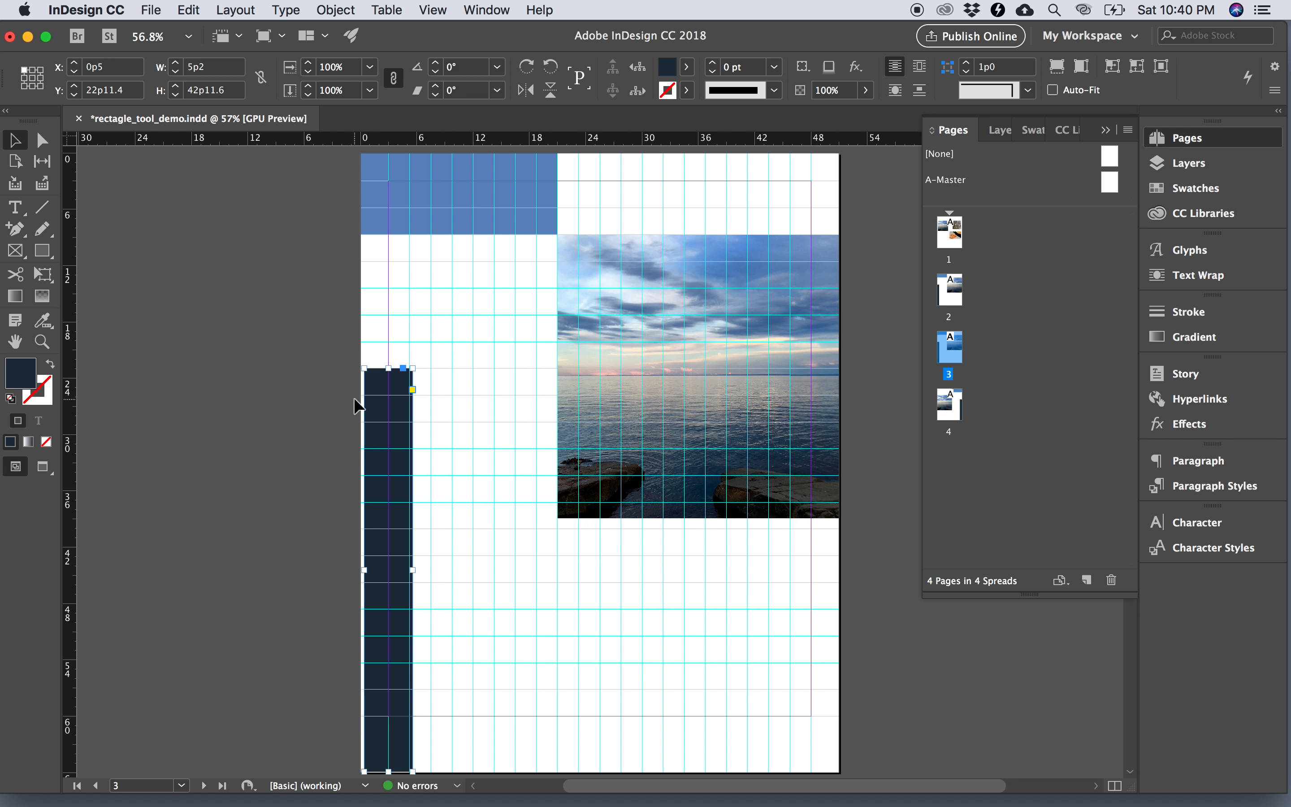
key(super+z)
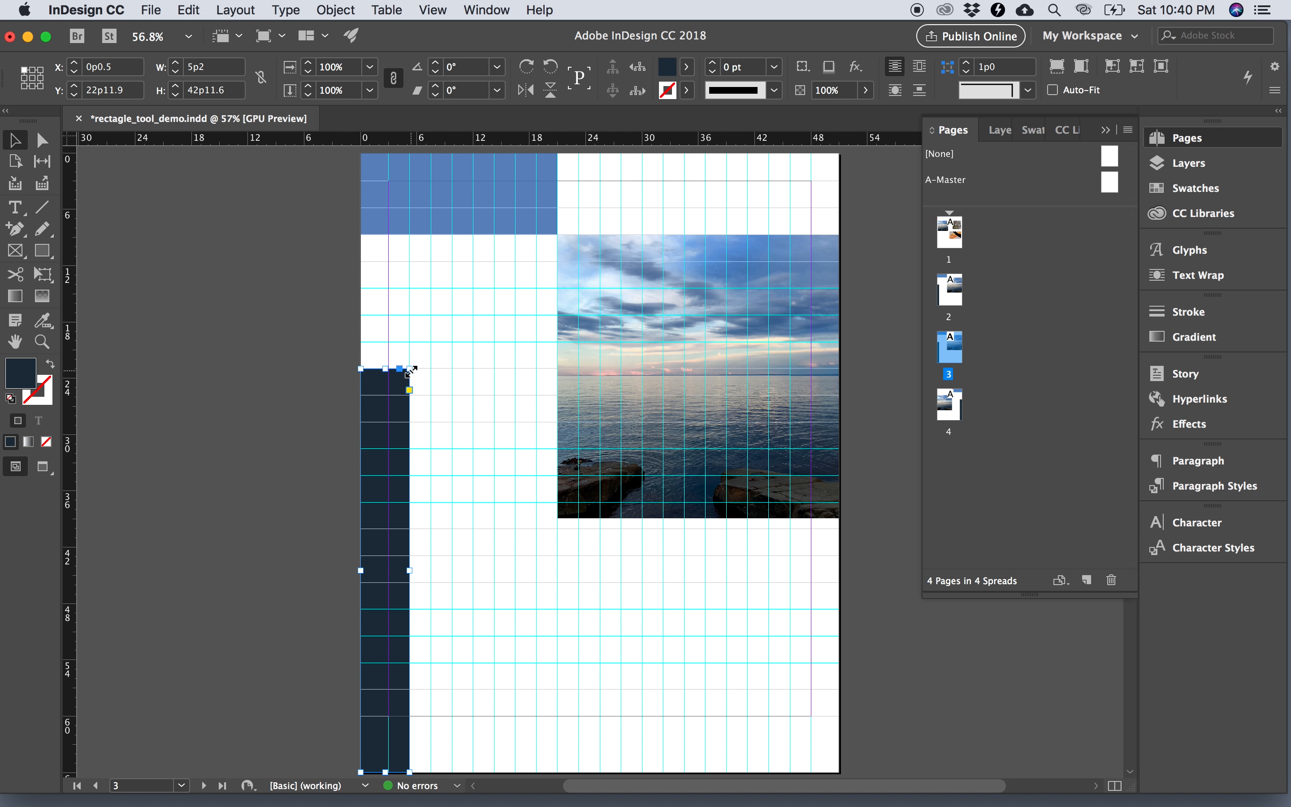
drag(409, 369, 558, 515)
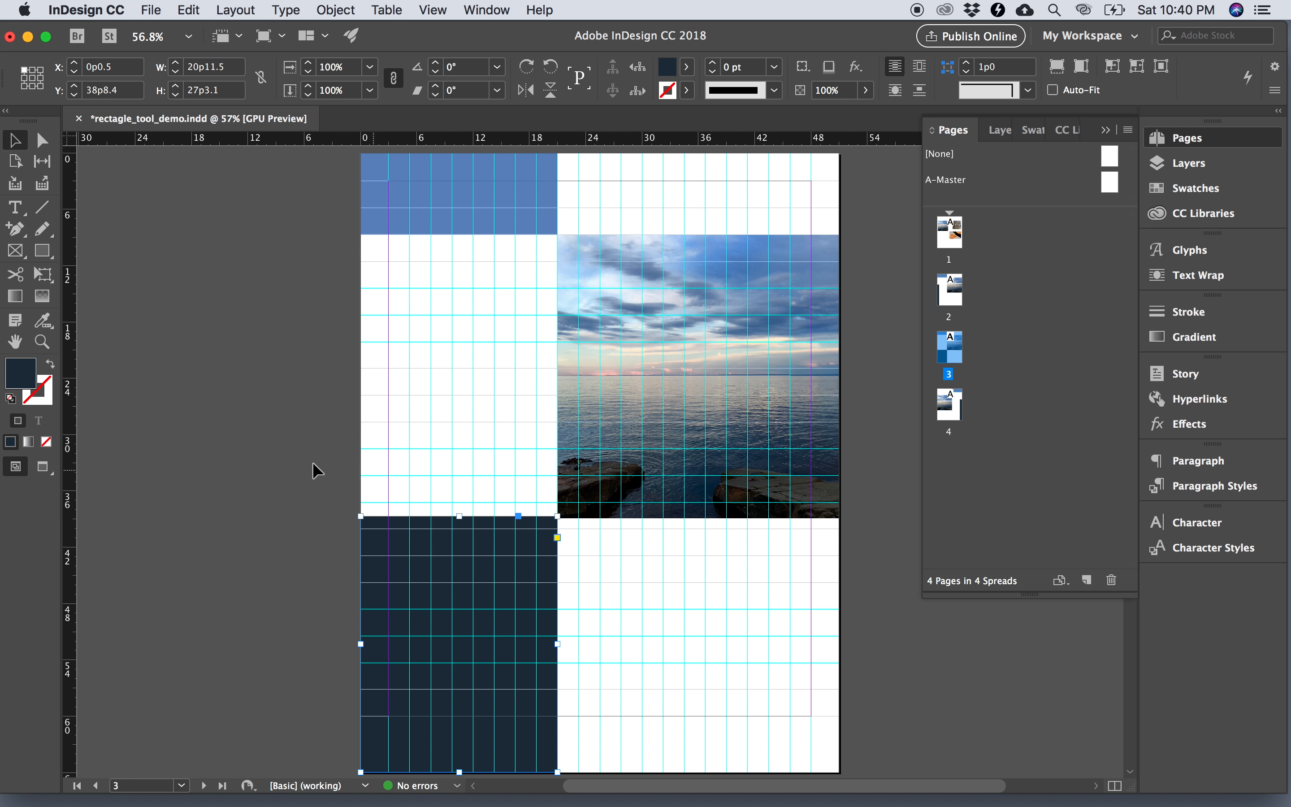
click(238, 459)
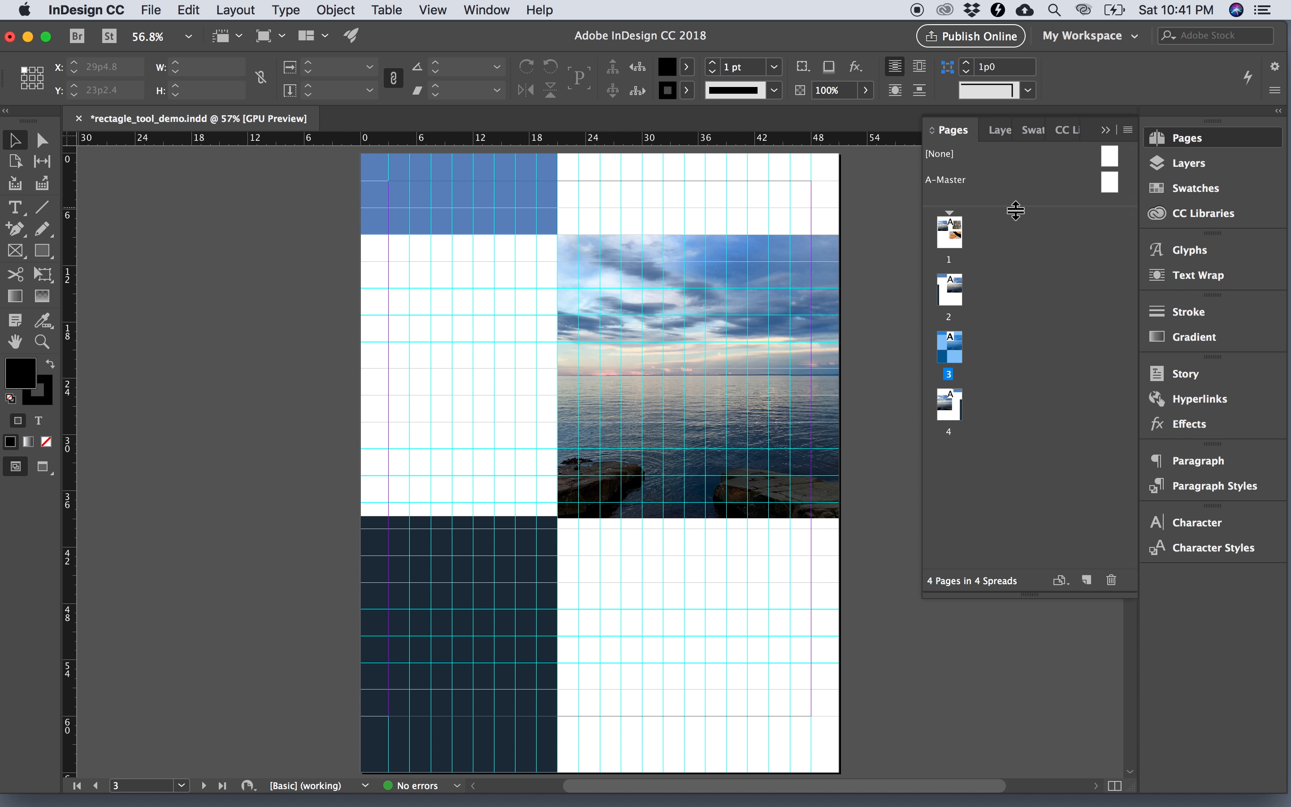
- Enlarge the master pages area and create a one-page Letter master with prefix B, based on A-Master
drag(1014, 207, 1013, 265)
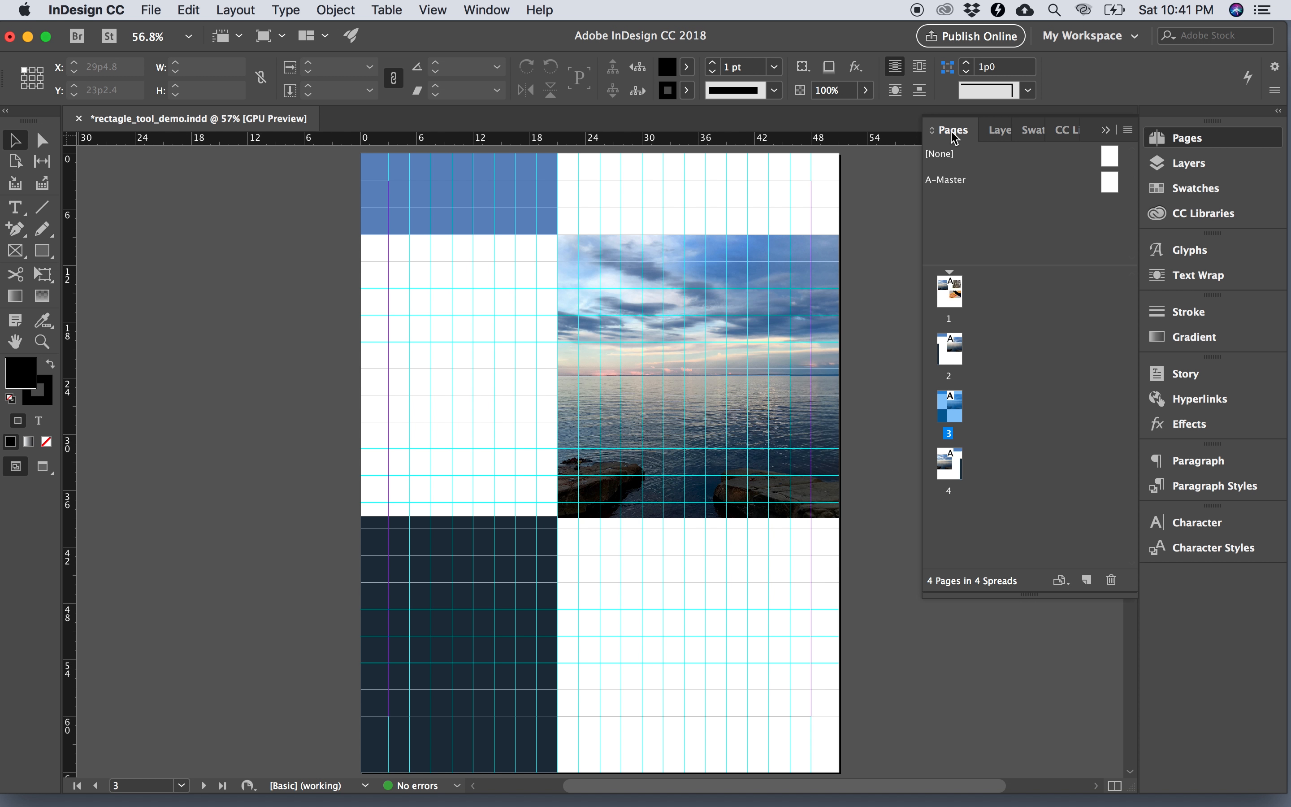
click(1128, 132)
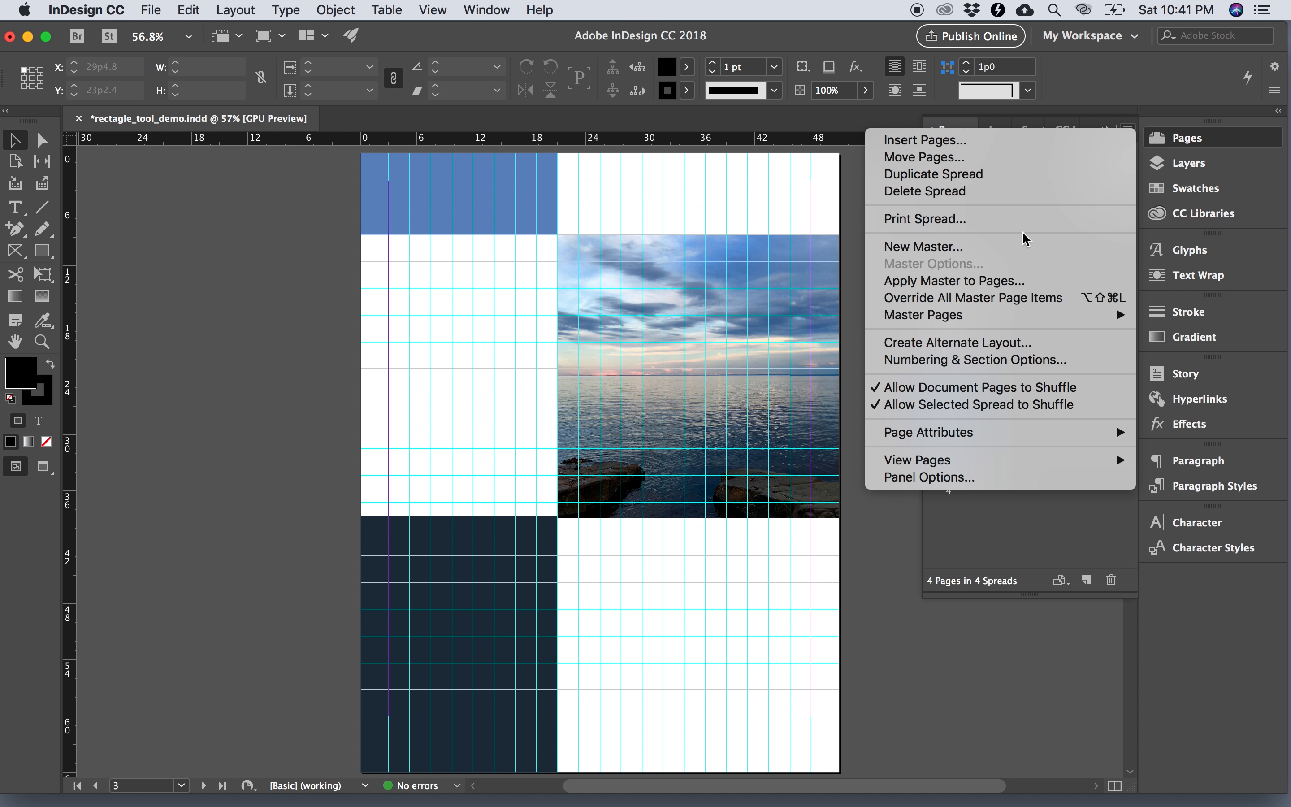
click(1021, 247)
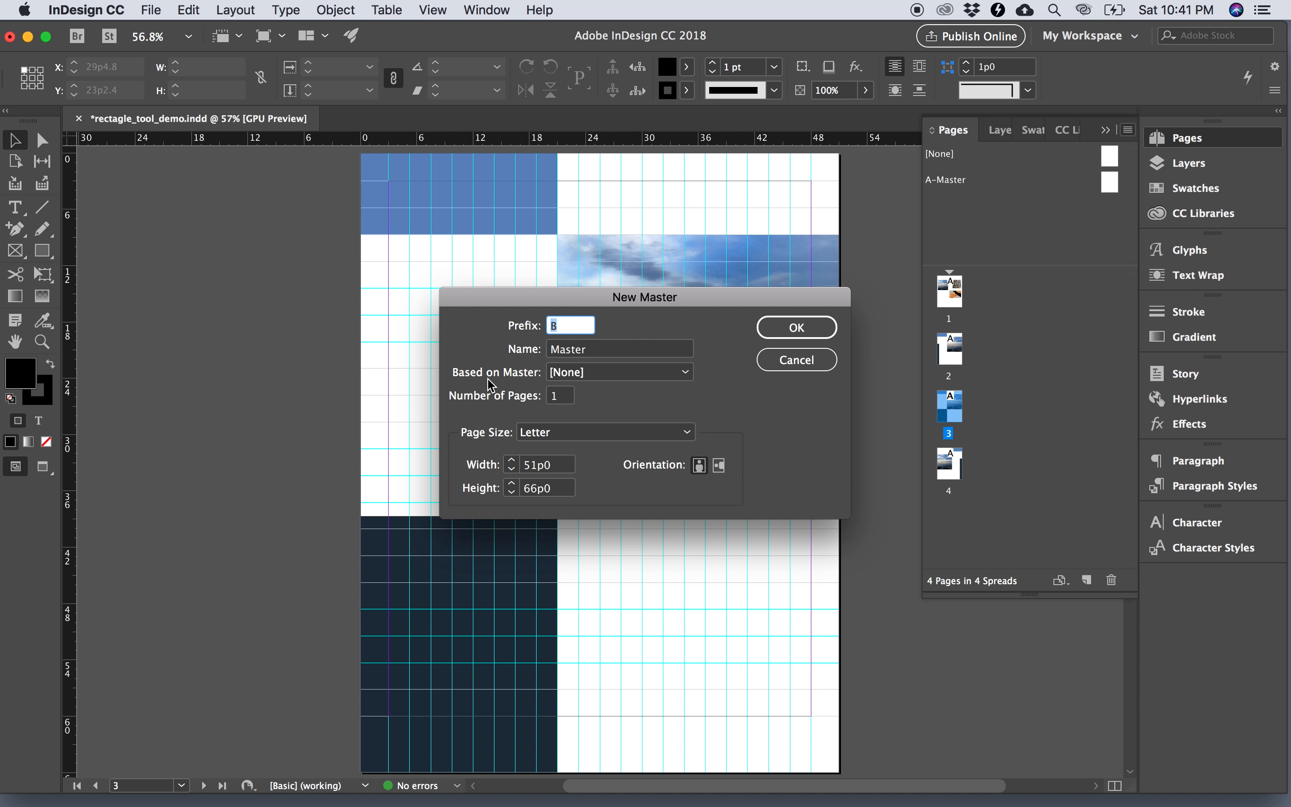
click(569, 373)
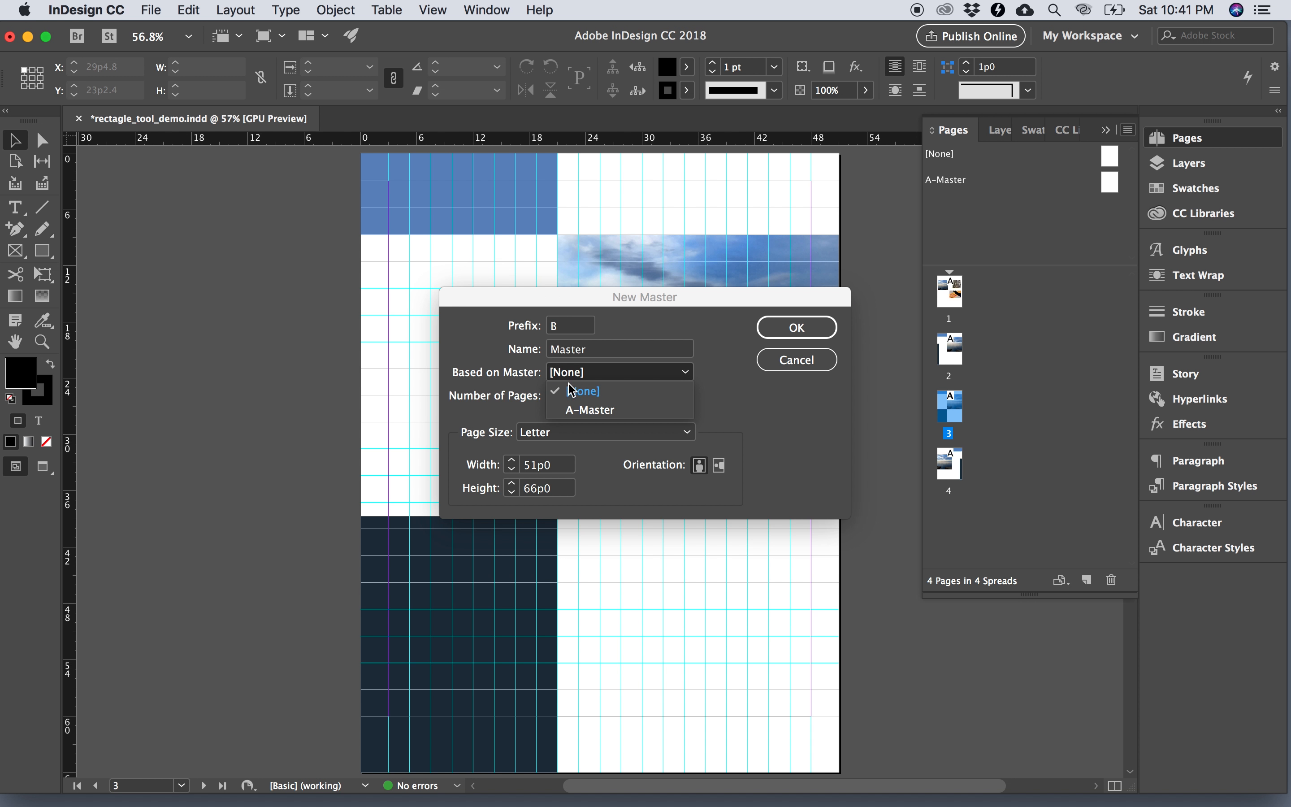
click(583, 411)
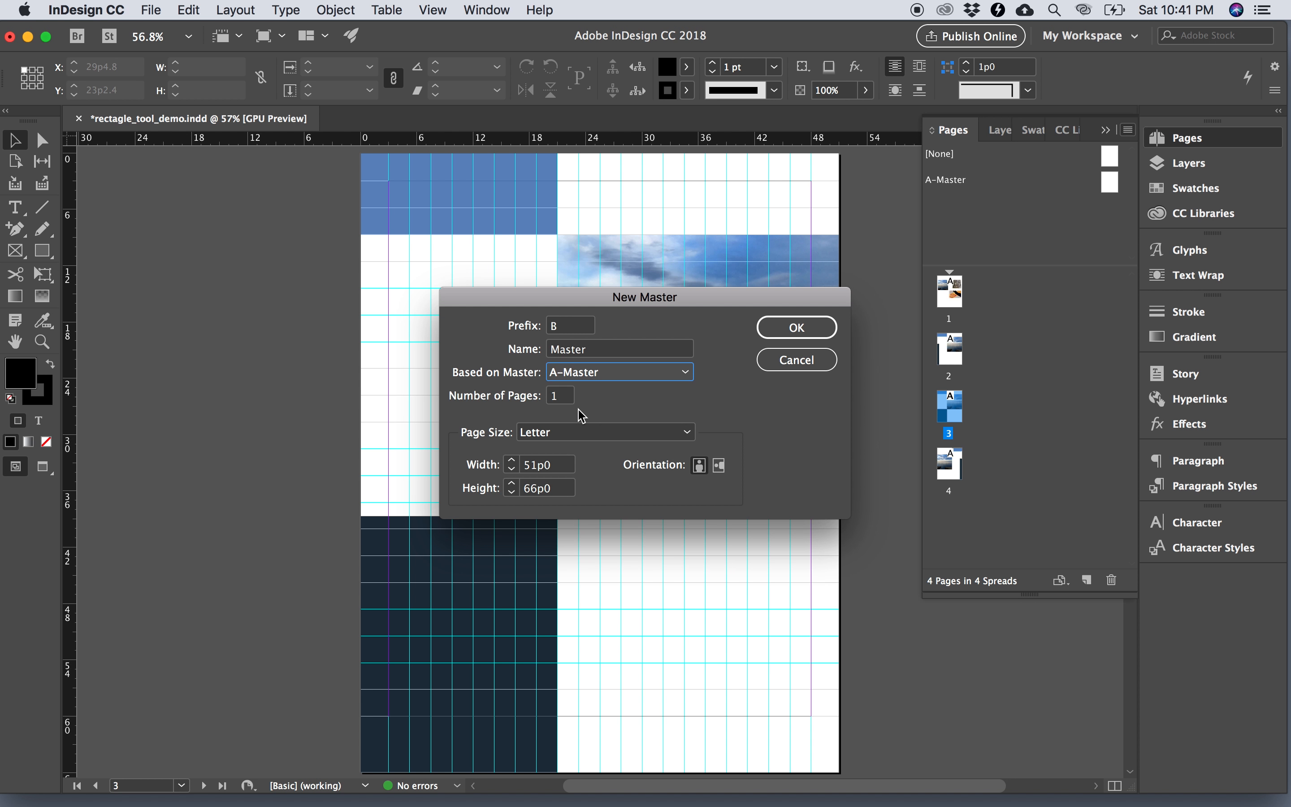
click(799, 325)
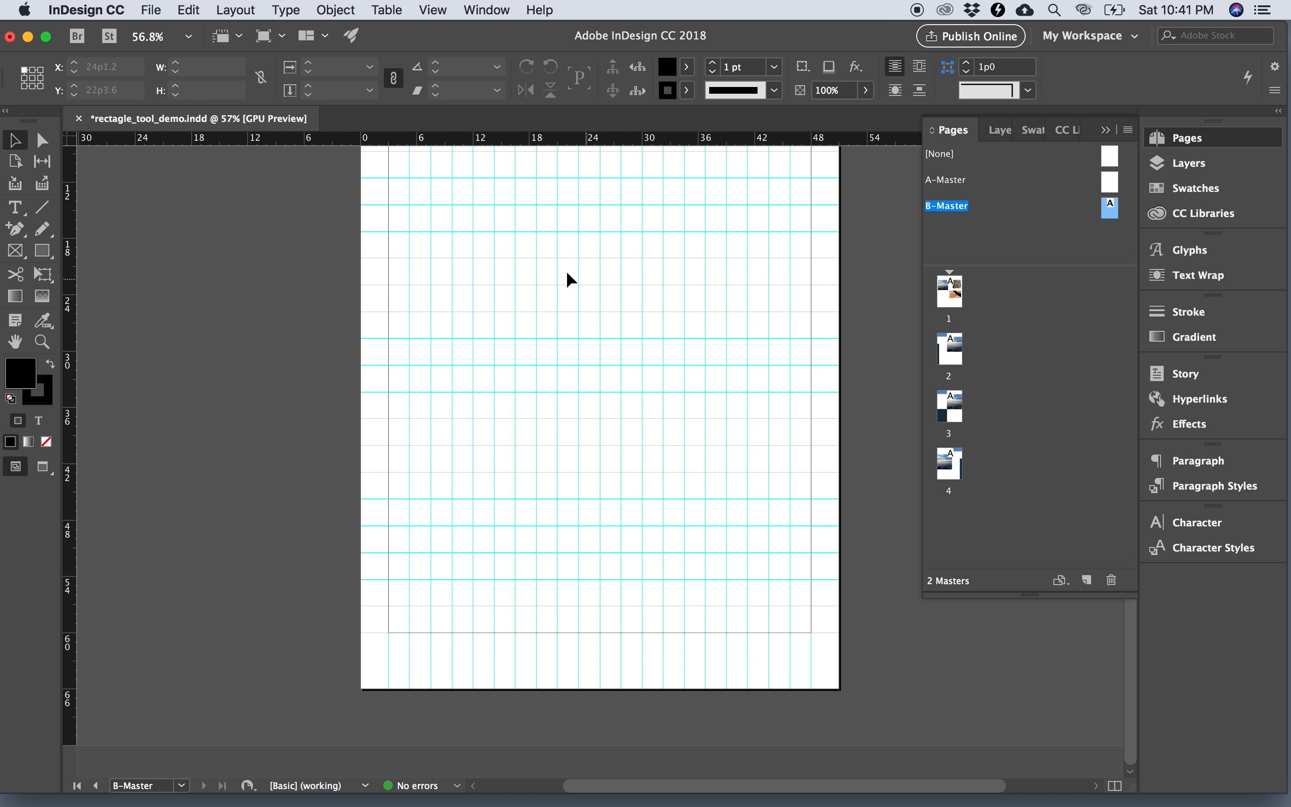
- Compare the A-Master and B-Master pages, finishing with B-Master open
click(17, 339)
drag(395, 307, 370, 388)
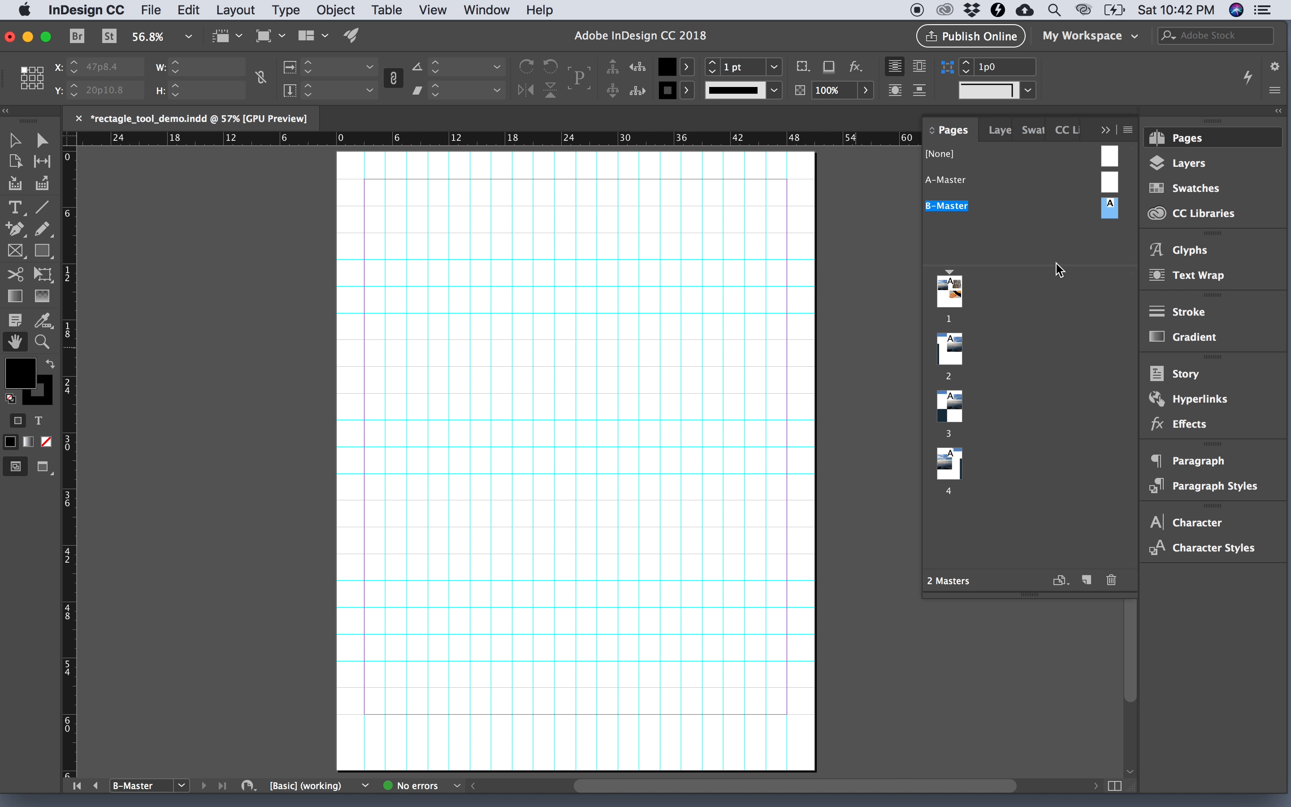
double_click(1110, 184)
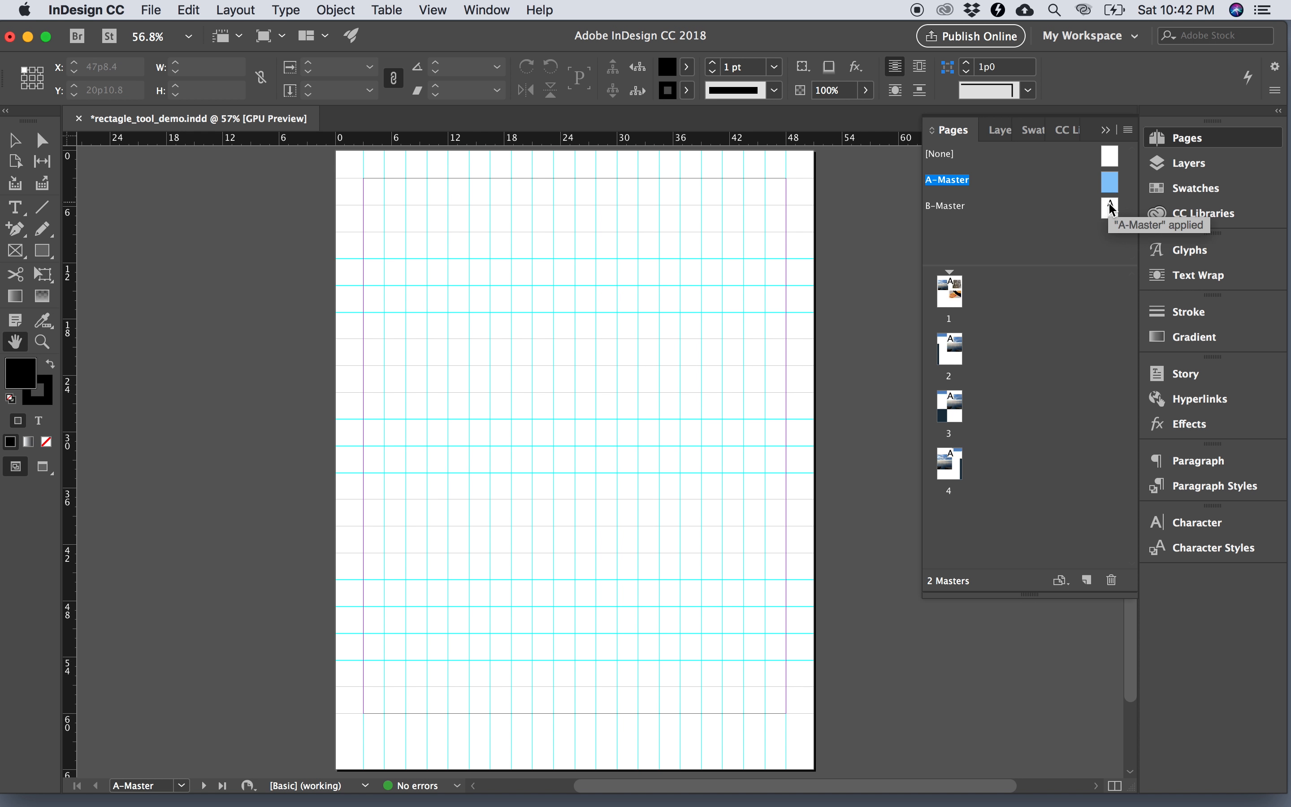
double_click(1109, 212)
drag(1112, 218, 1108, 182)
double_click(1109, 182)
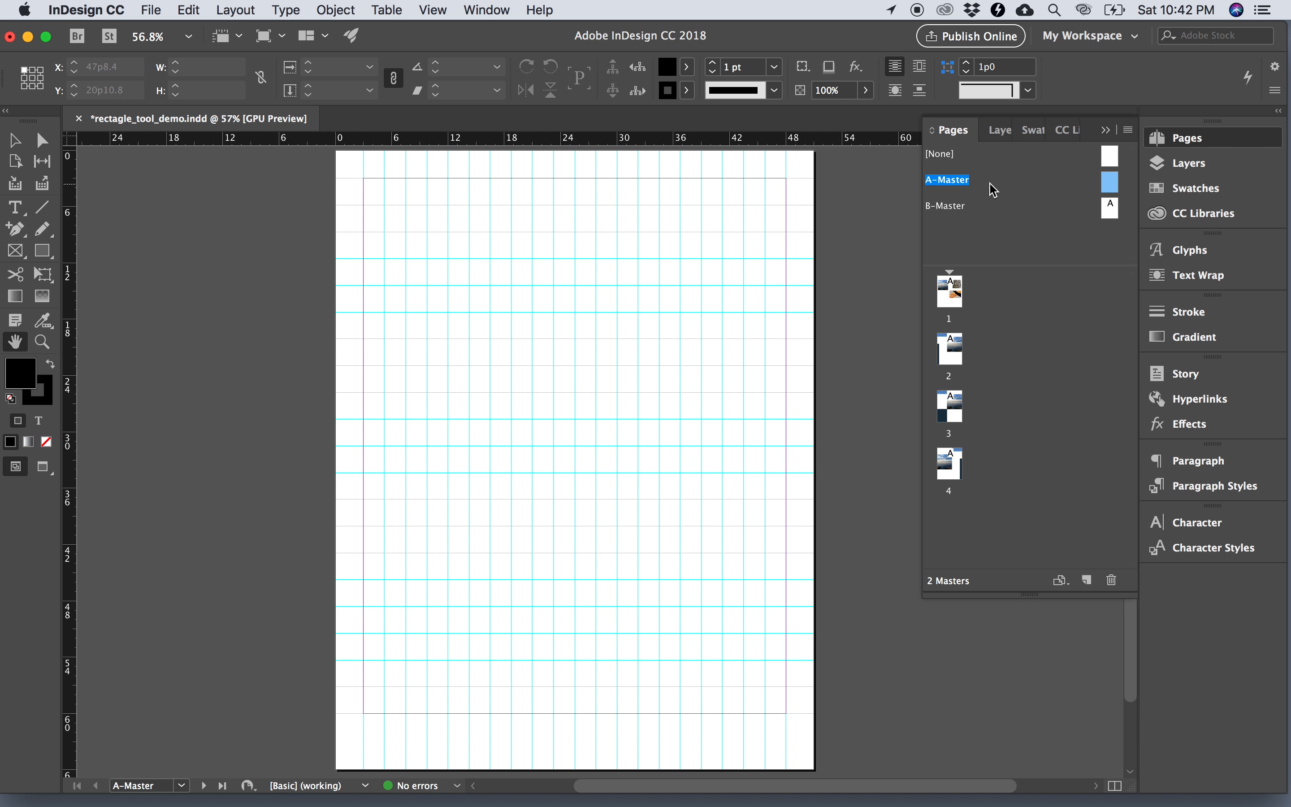
double_click(1109, 208)
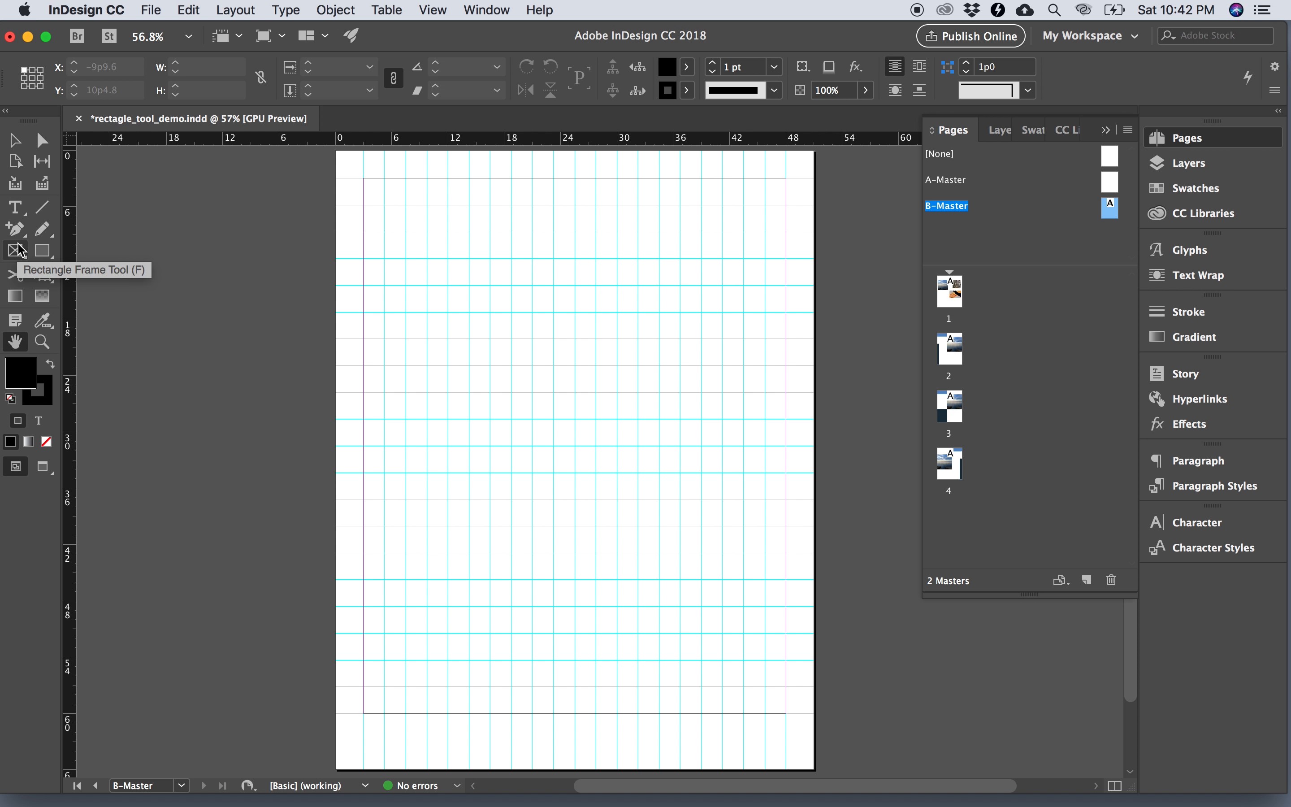
- Draw a black rectangle with no stroke, about 23p3 by 23p3, against B-Master's left edge at about Y 8p8.4
click(43, 251)
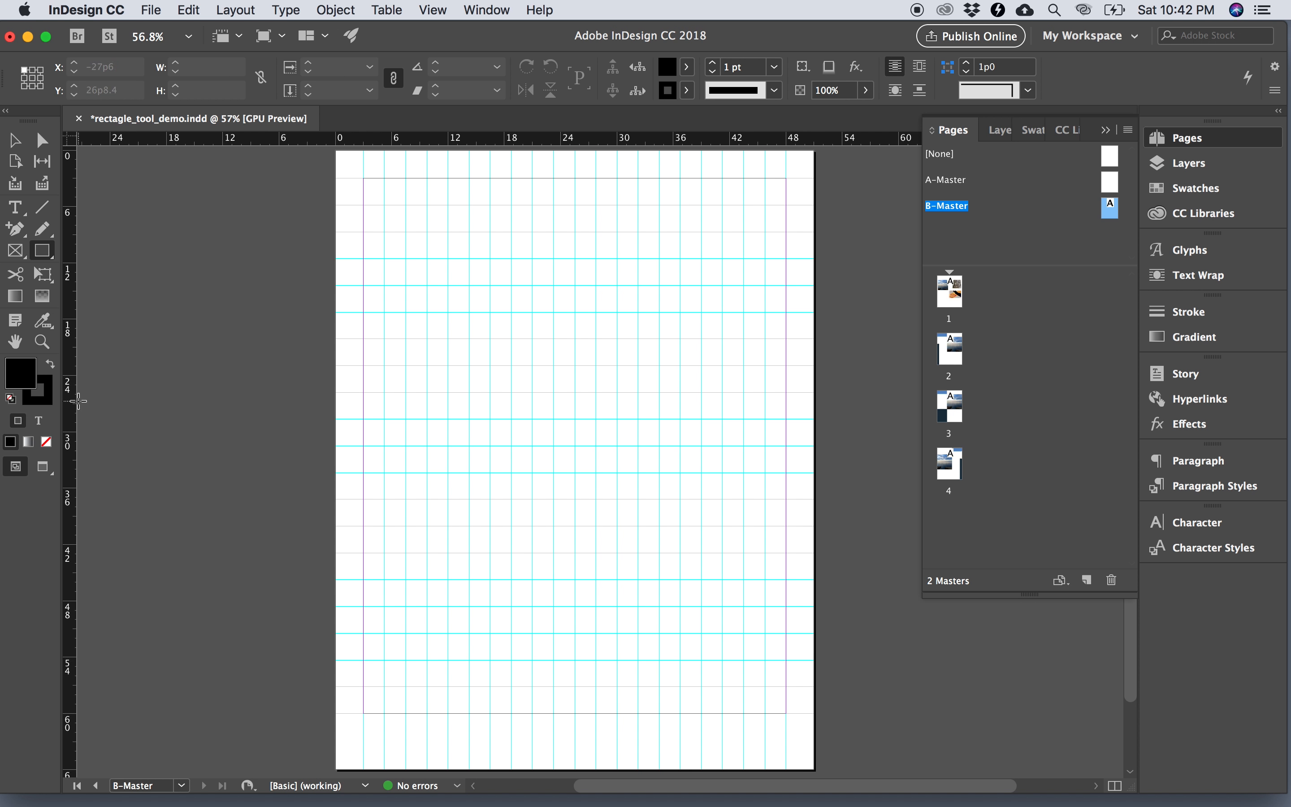
click(47, 446)
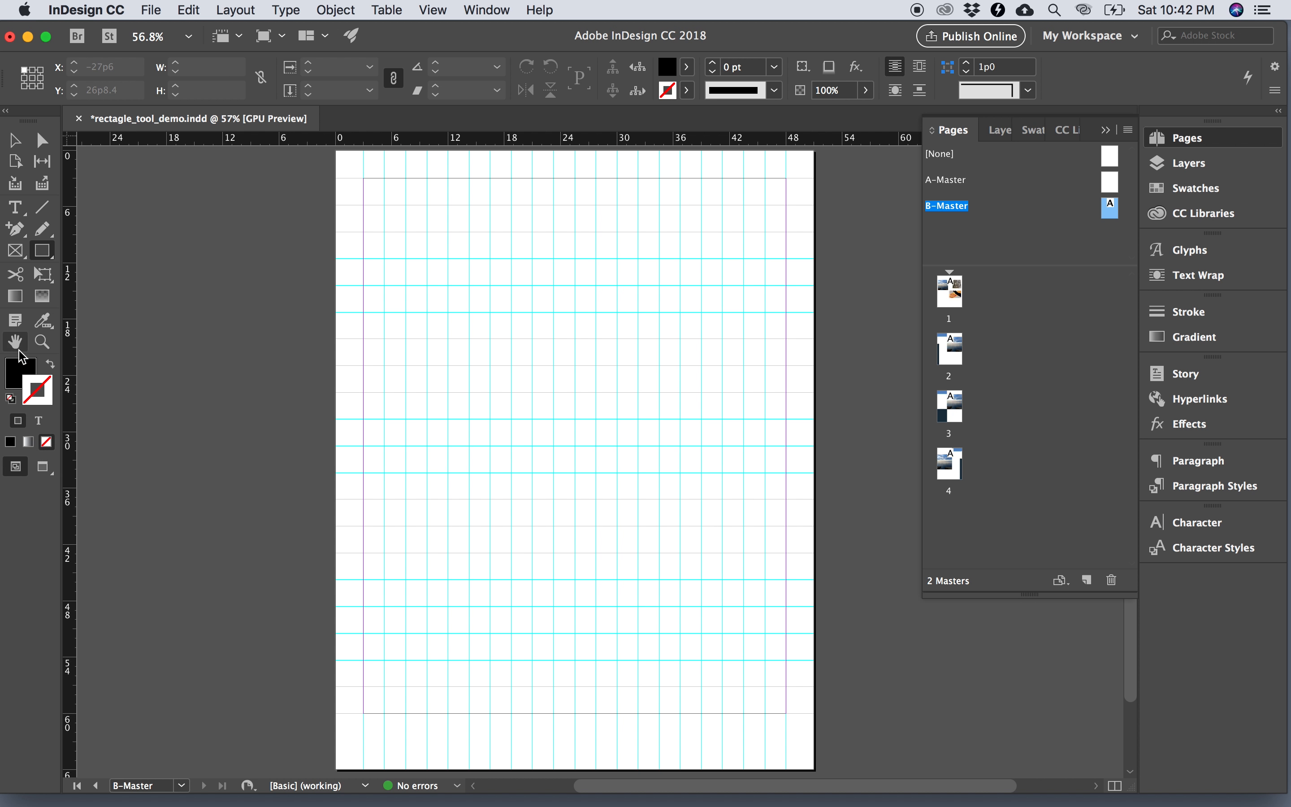
click(23, 373)
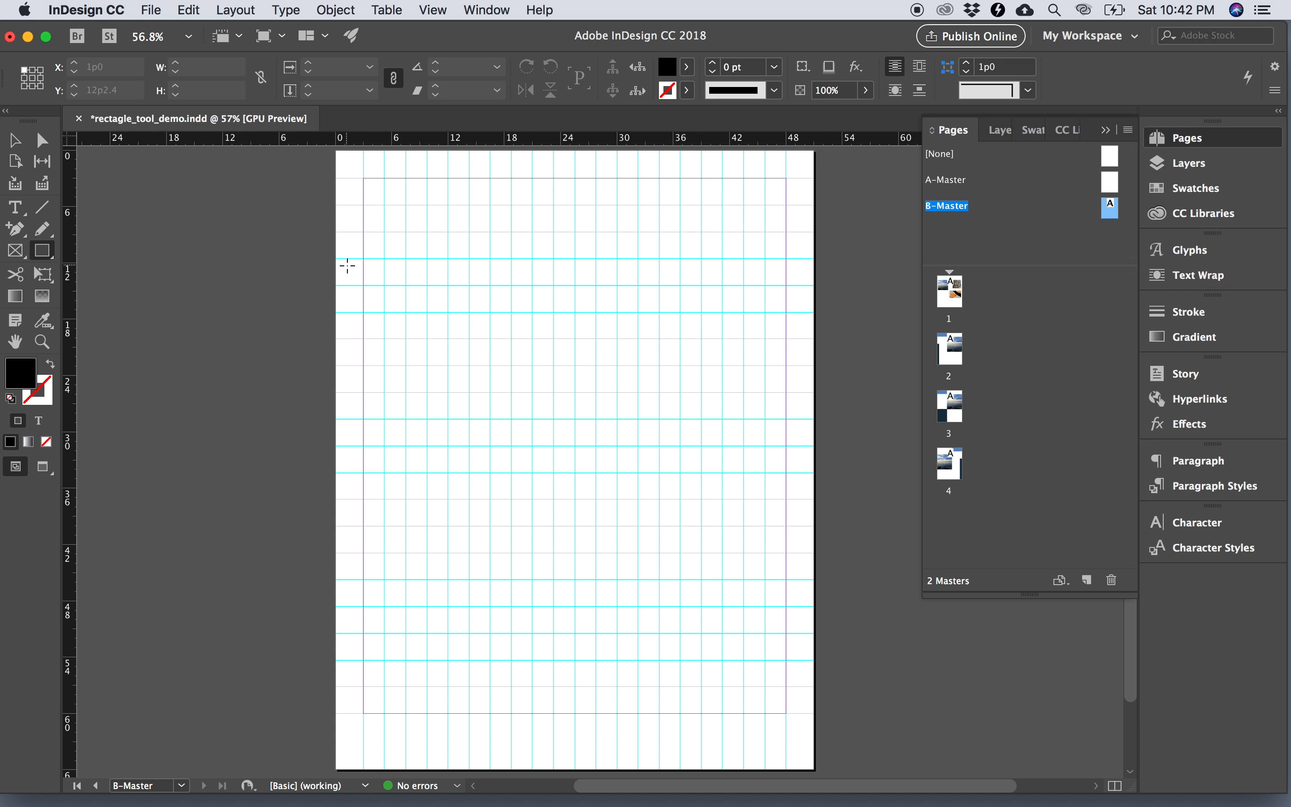
mouse_move(336, 232)
mouse_down()
mouse_move(488, 429)
mouse_move(559, 485)
mouse_move(553, 468)
mouse_up()
scroll(564, 476, up, 1)
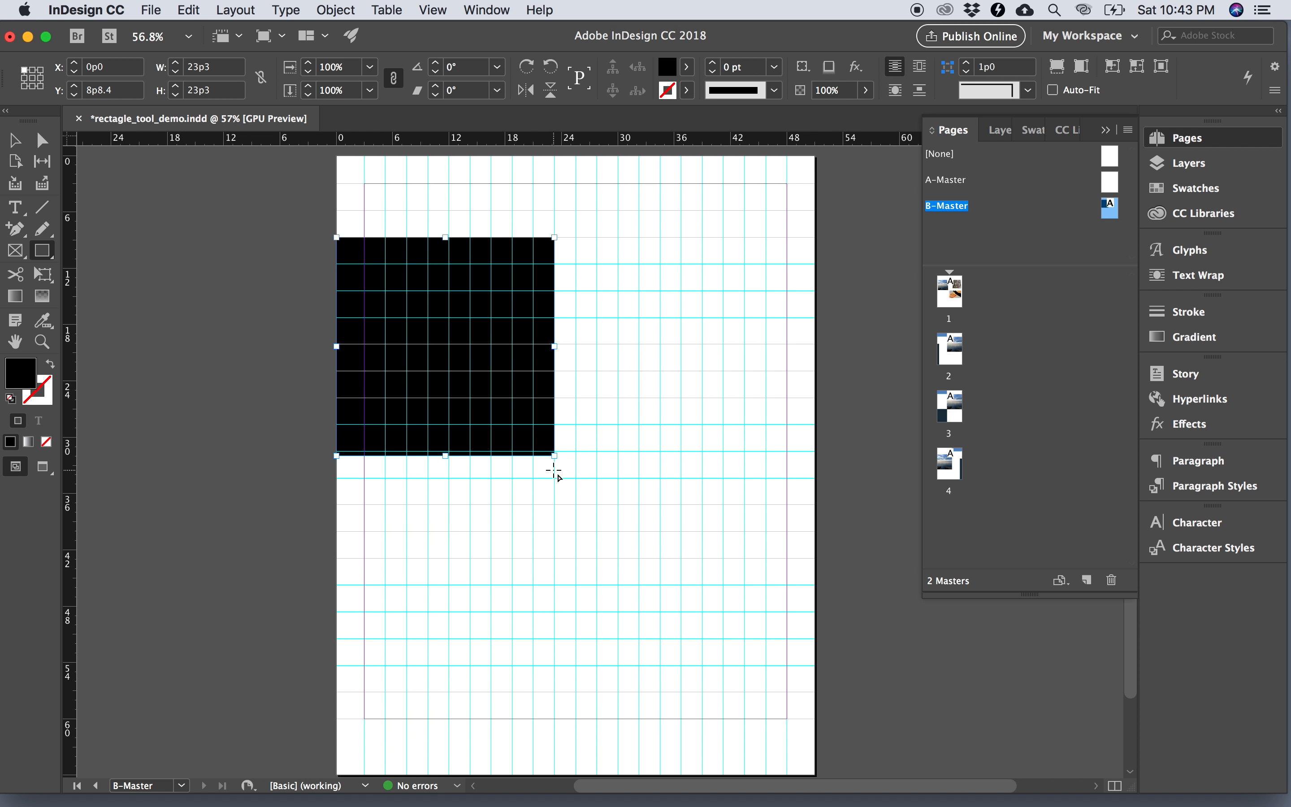
scroll(555, 471, down, 1)
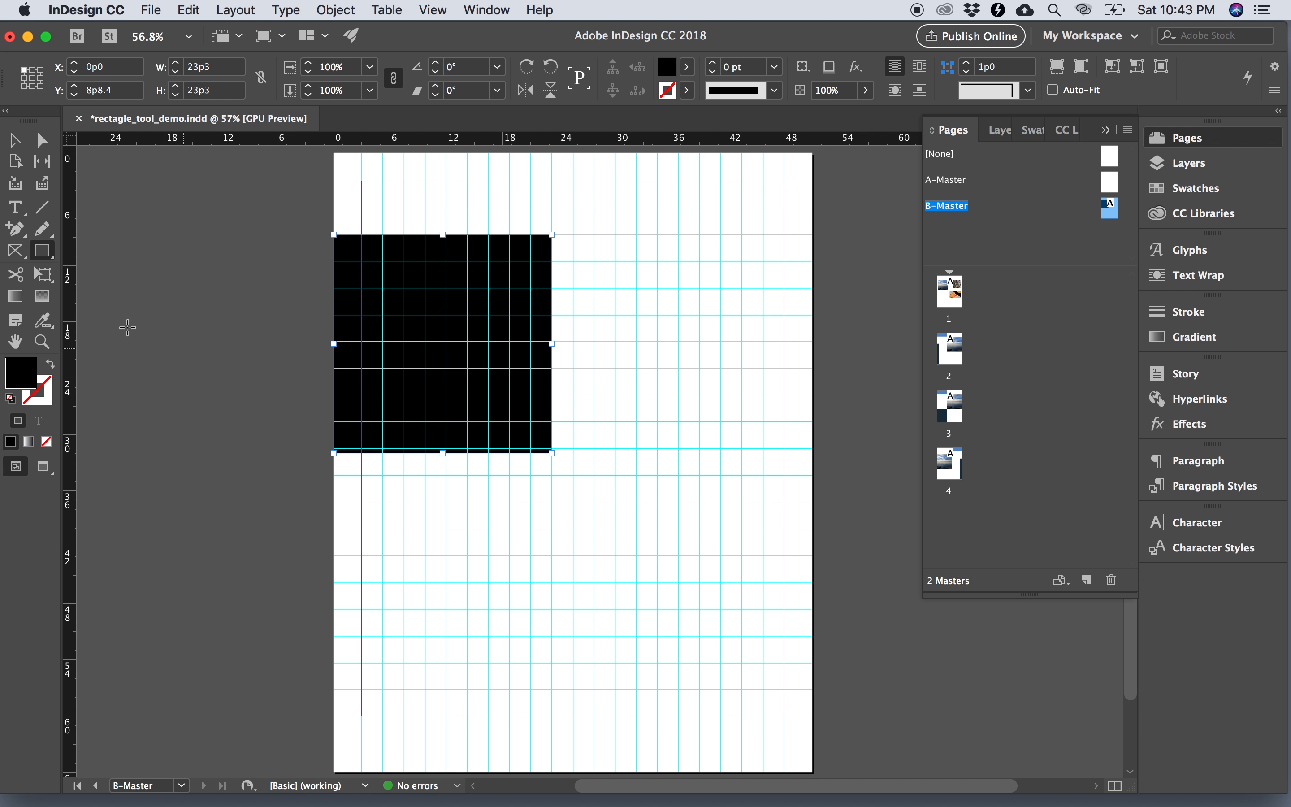
click(15, 140)
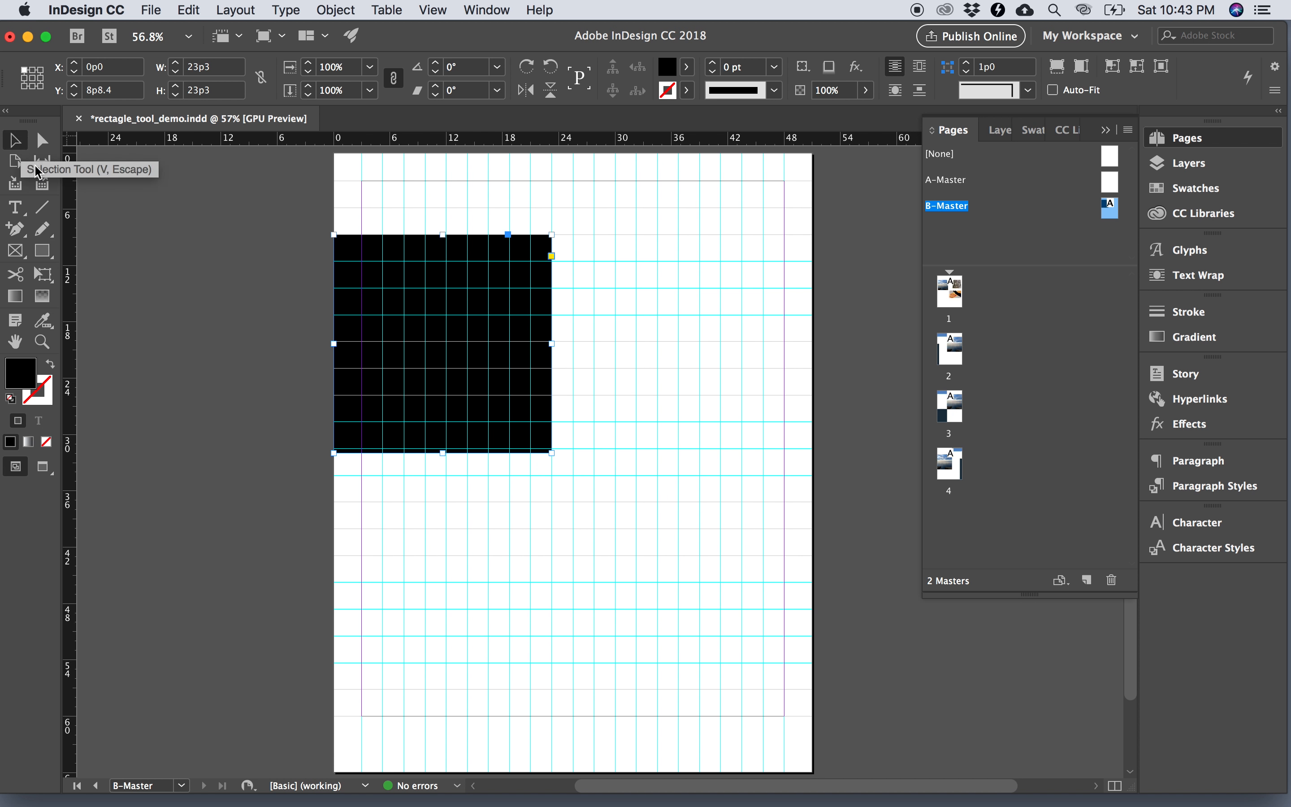
click(816, 456)
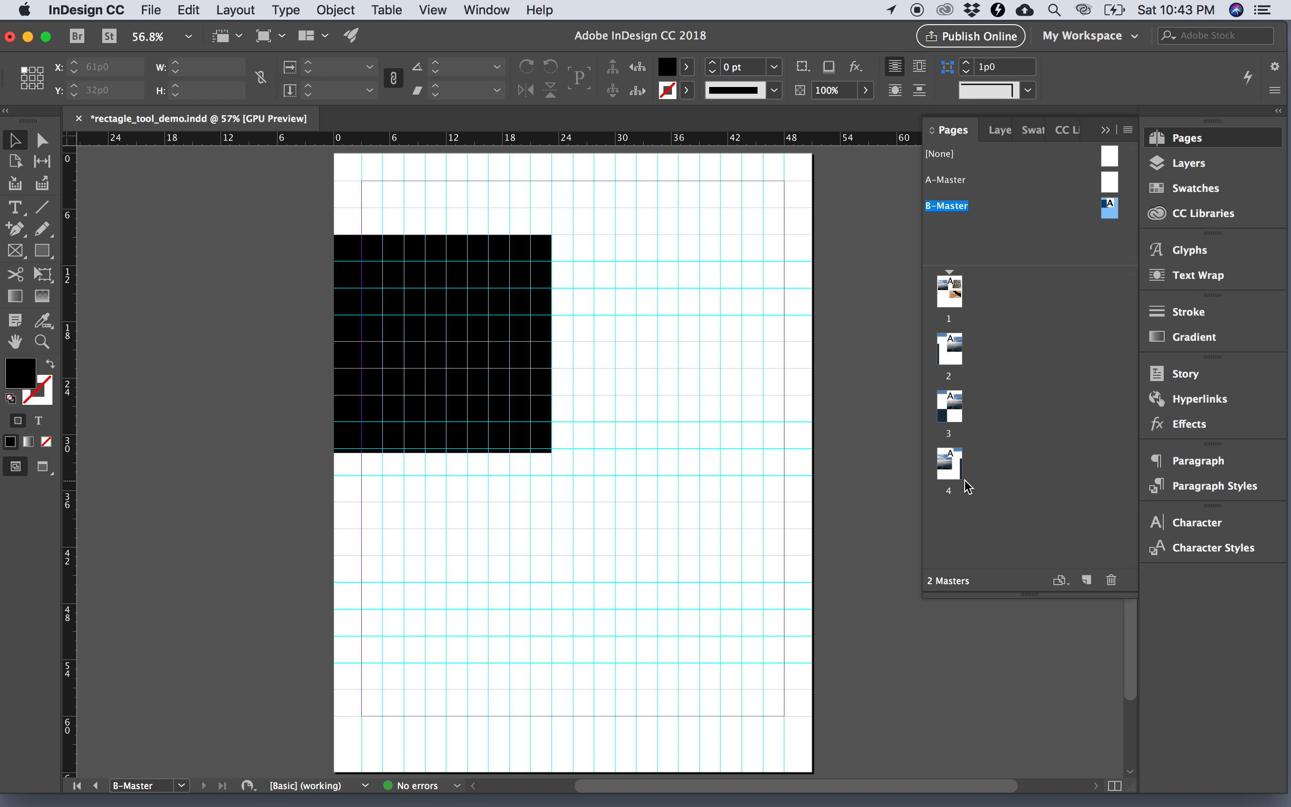
- Add a new page after page 4 and apply B-Master to it
click(945, 468)
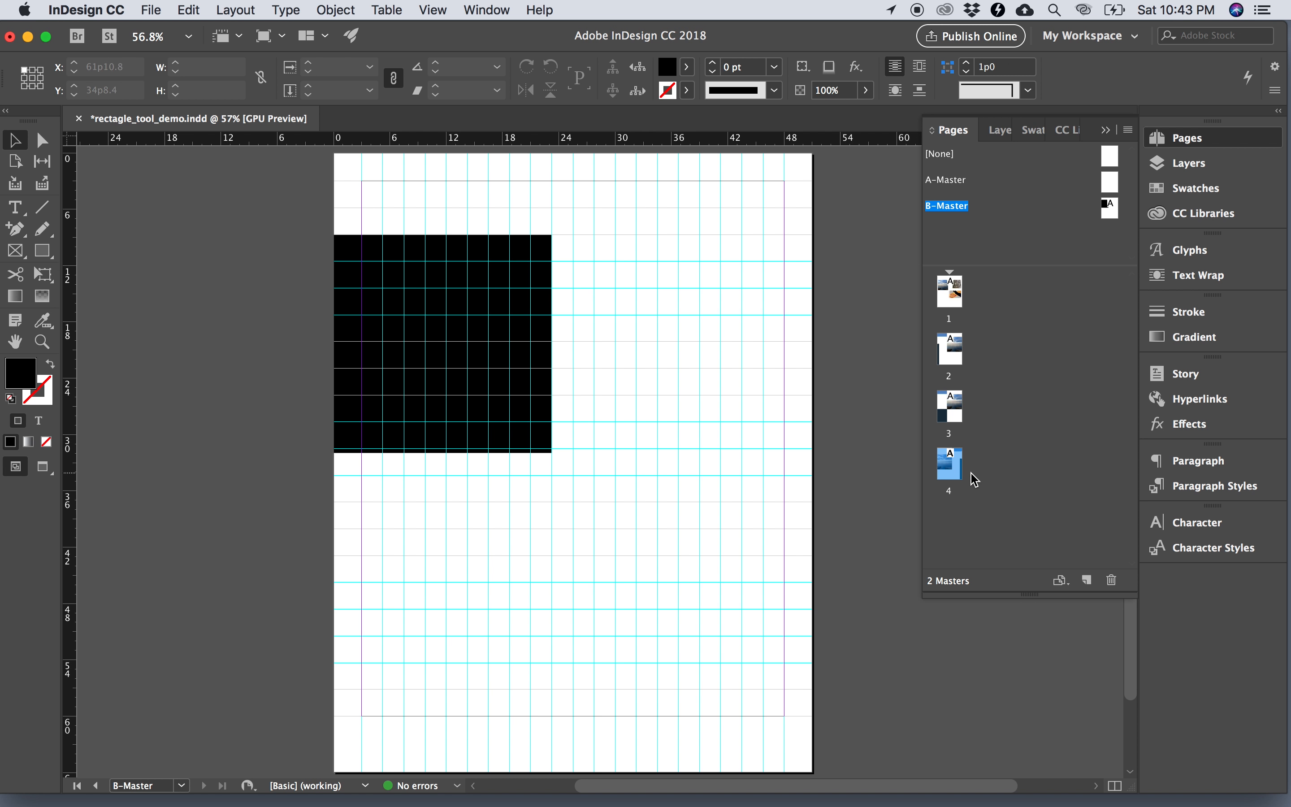
click(1087, 580)
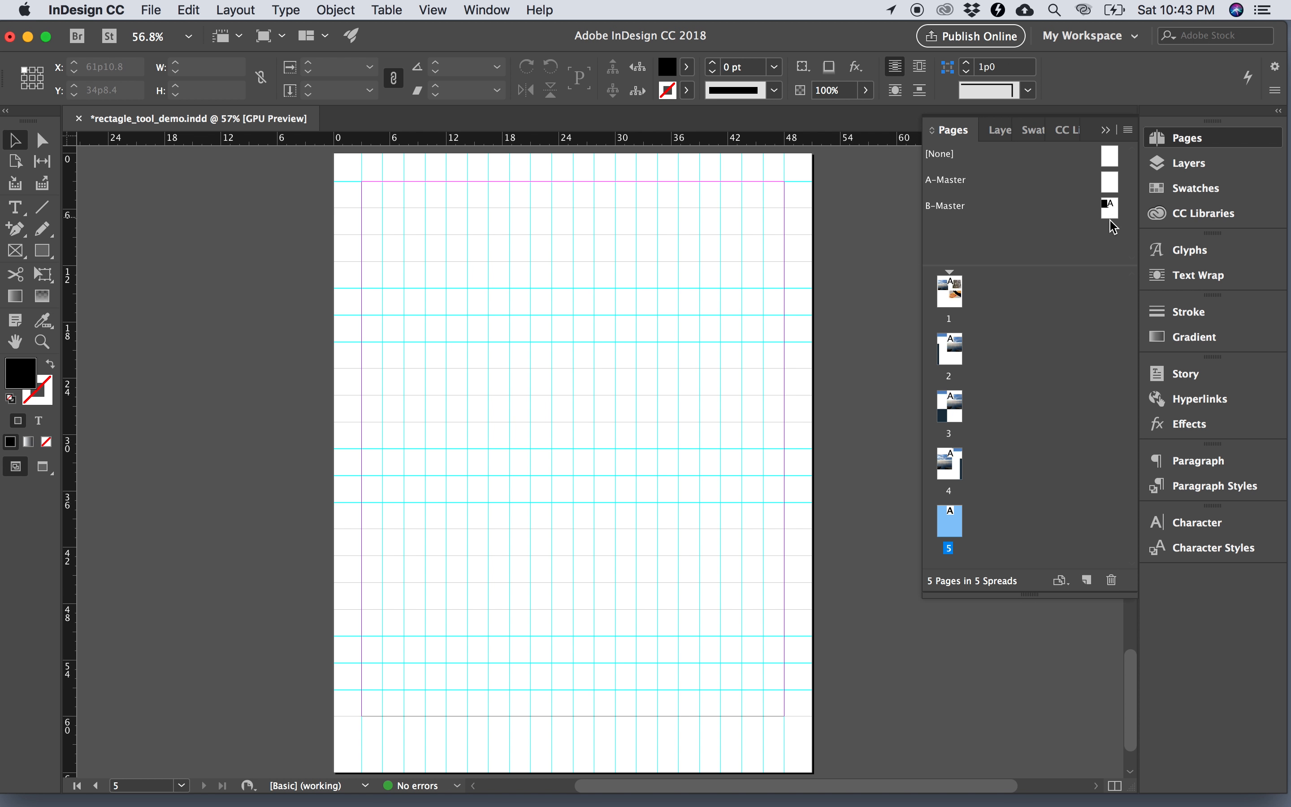
drag(1110, 203, 952, 523)
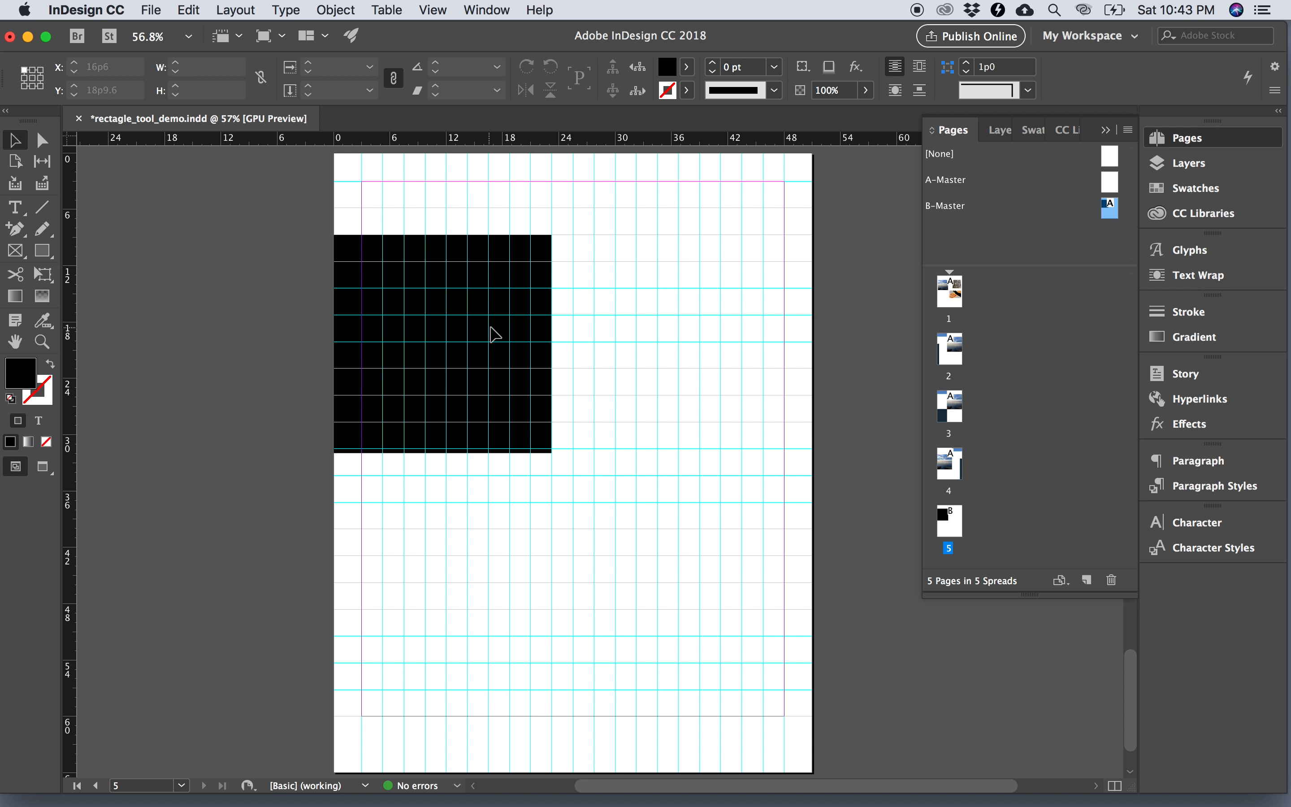
- Add two more B-Master pages after page 5
click(948, 510)
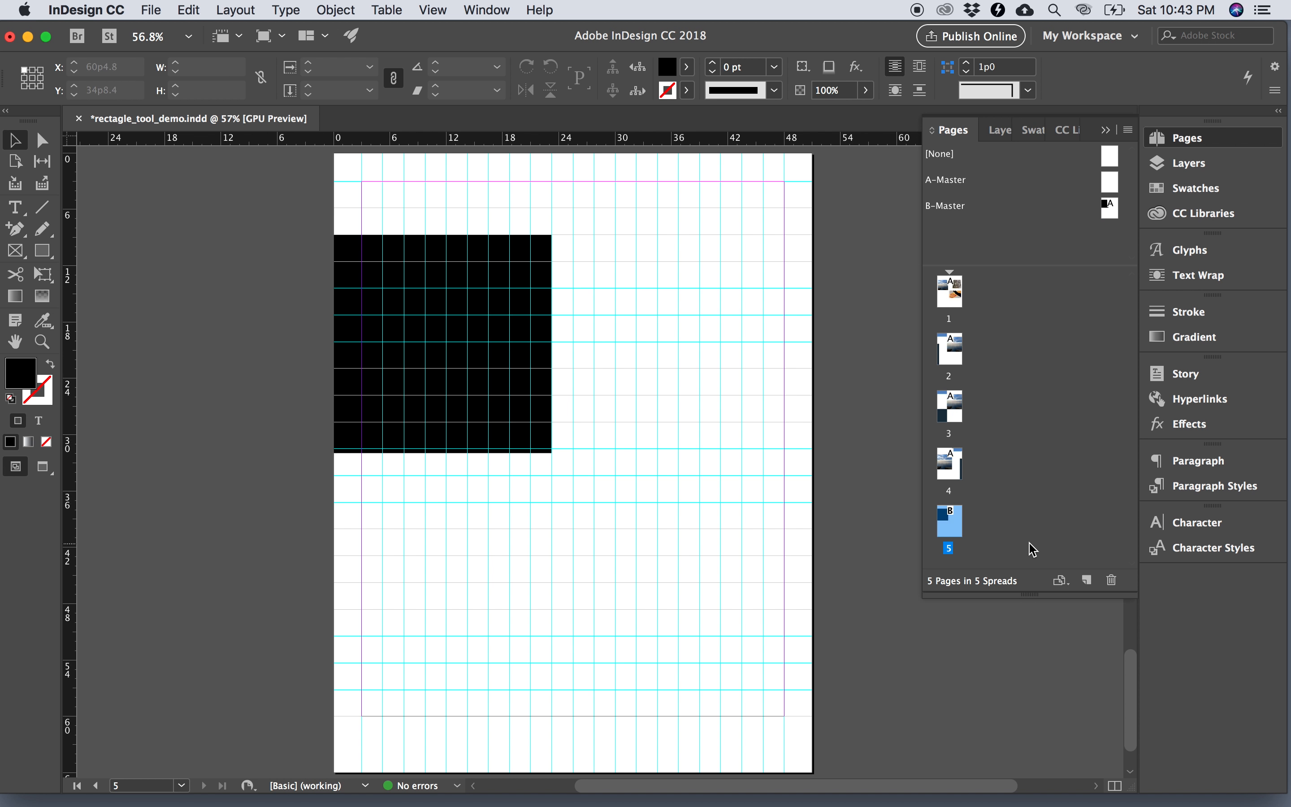
click(1084, 586)
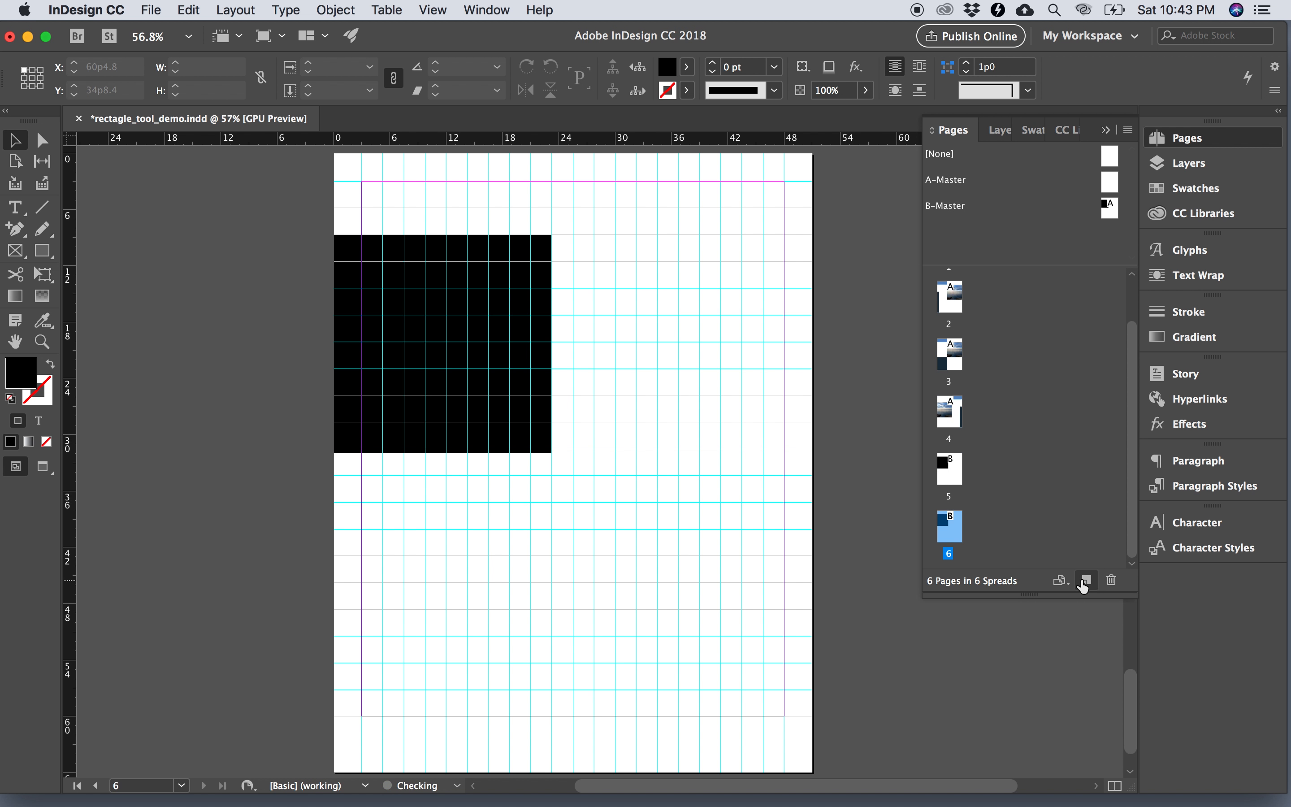
click(1083, 587)
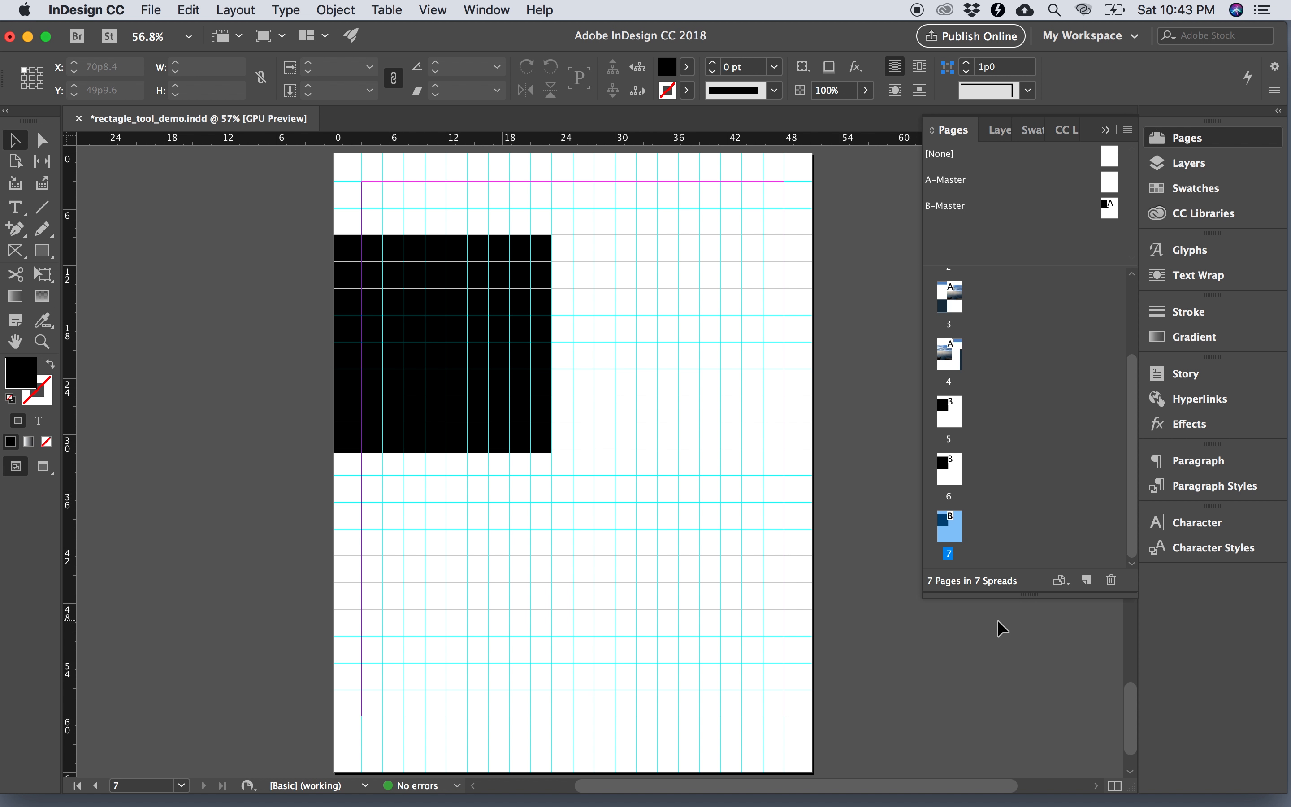
- Bring page 7's black square into view and hide the layout guides
scroll(222, 409, down, 2)
scroll(222, 410, right, 2)
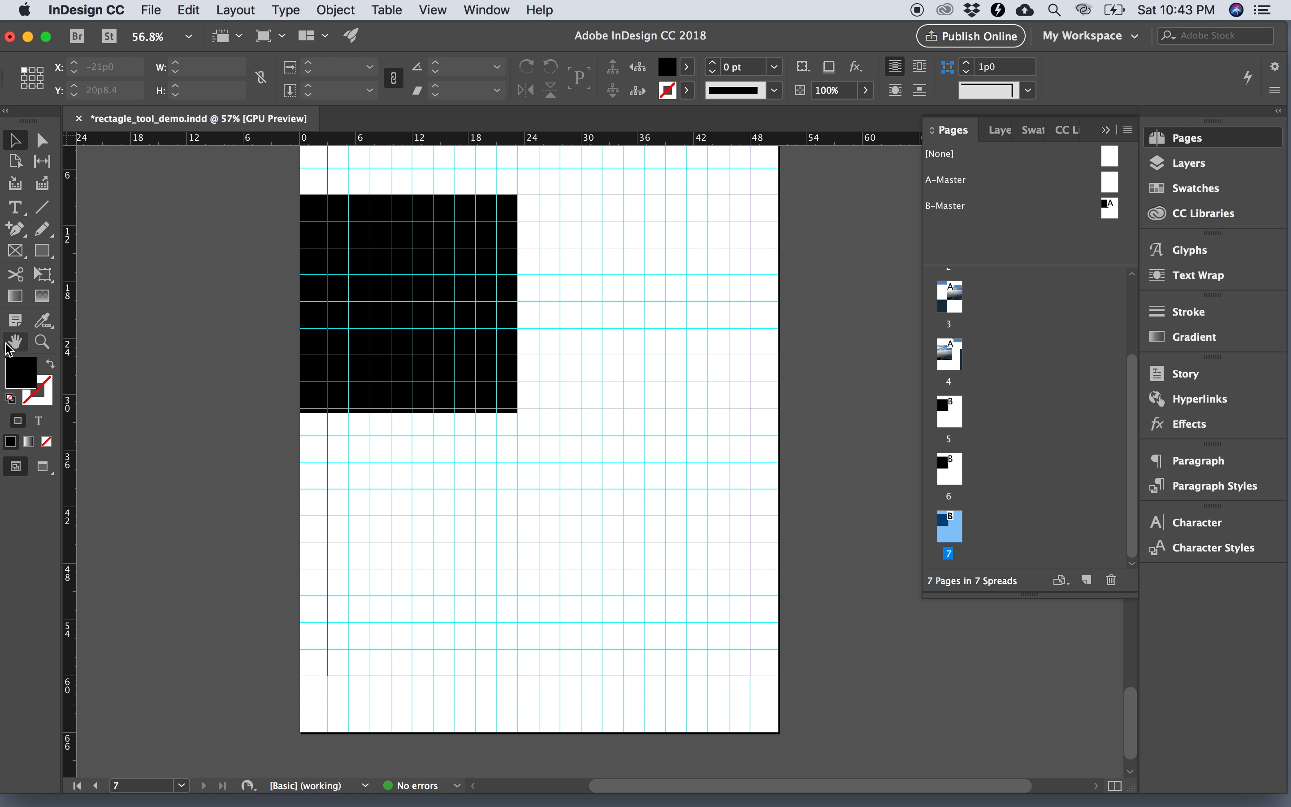
click(15, 341)
drag(253, 288, 295, 339)
click(14, 141)
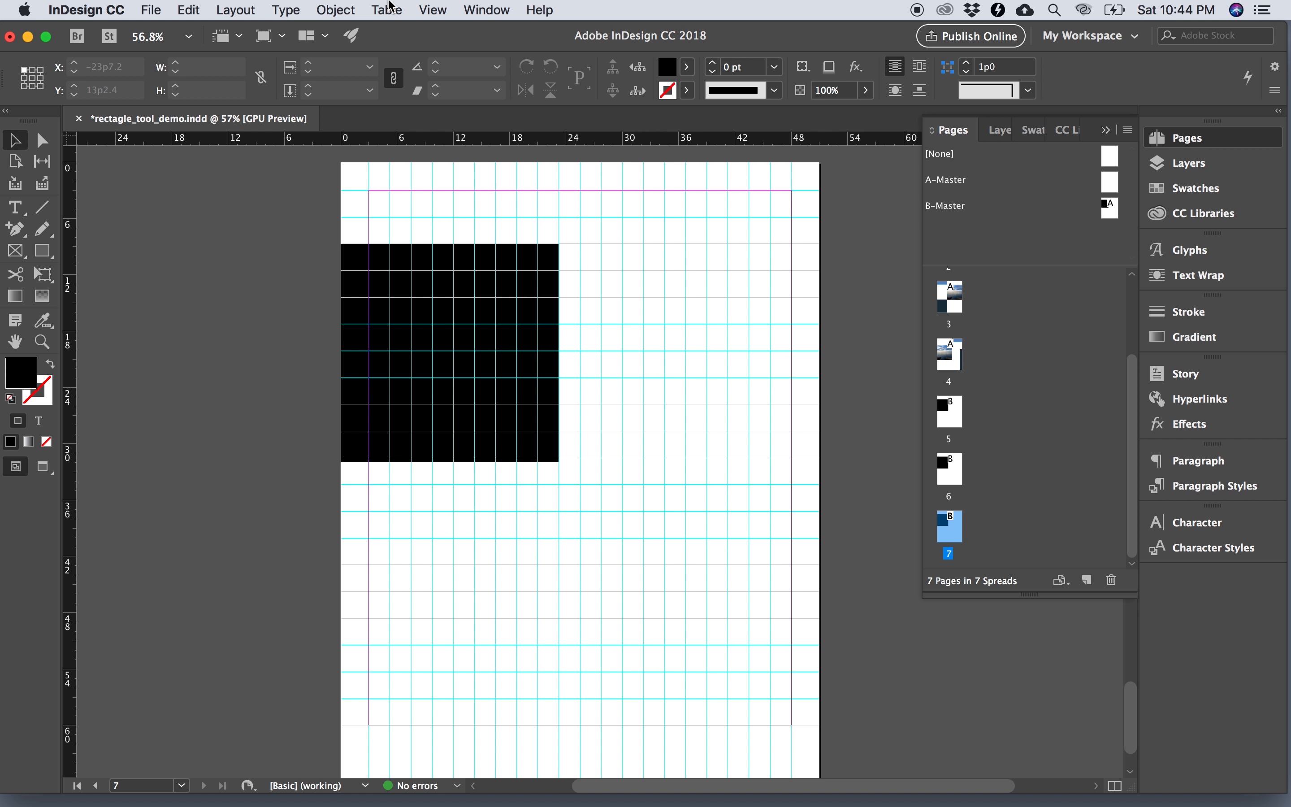
key(super+semicolon)
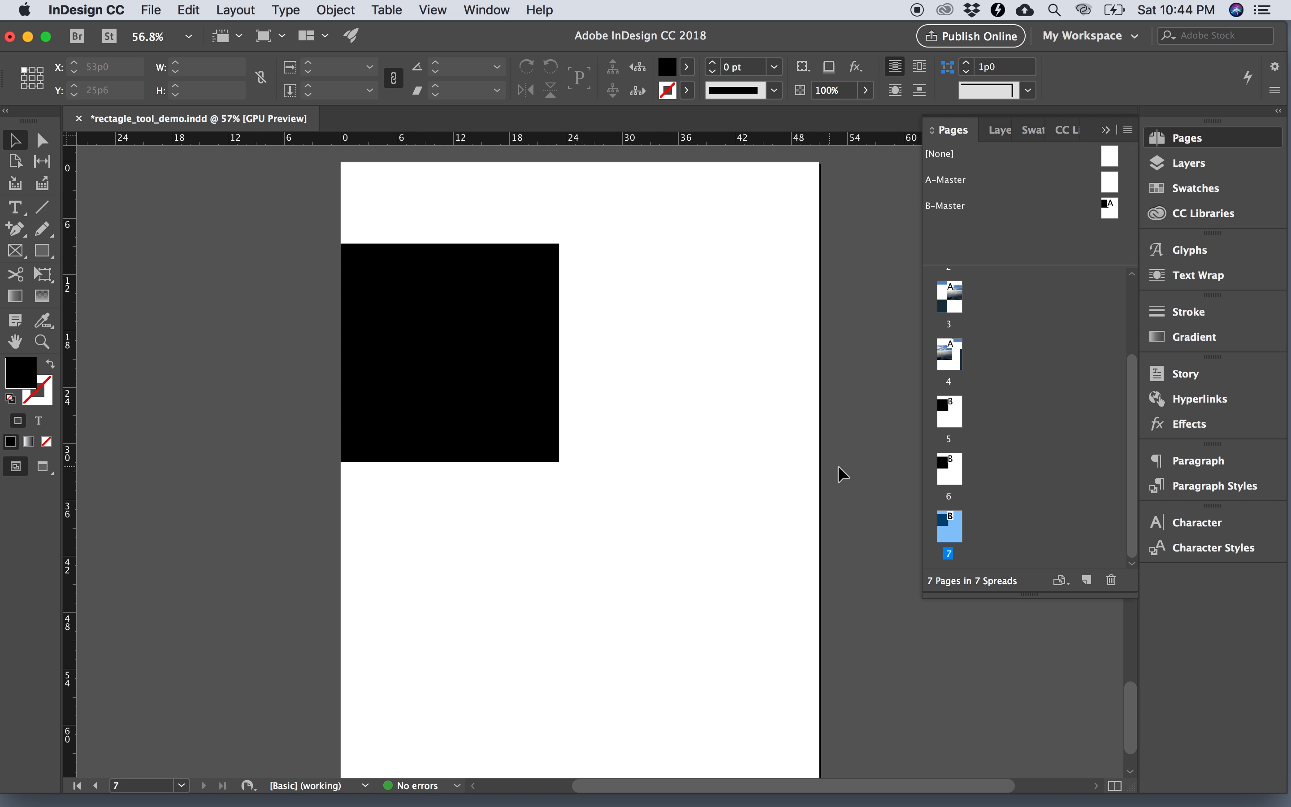
- Try to move the black master square toward the lower right of page 7
drag(452, 326, 608, 432)
drag(395, 344, 655, 531)
drag(511, 343, 665, 531)
drag(496, 309, 660, 542)
drag(532, 440, 626, 549)
- Override all master page items on page 7
click(1130, 131)
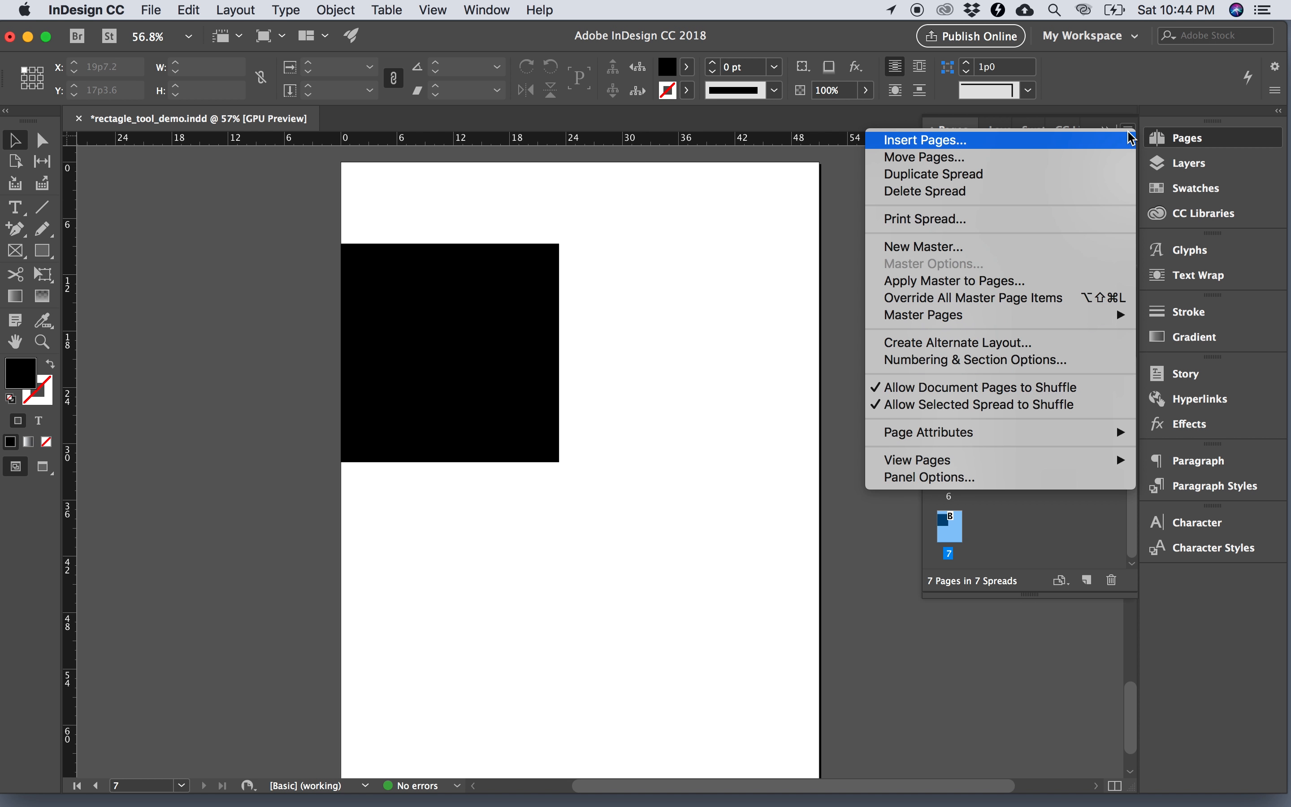
click(1103, 300)
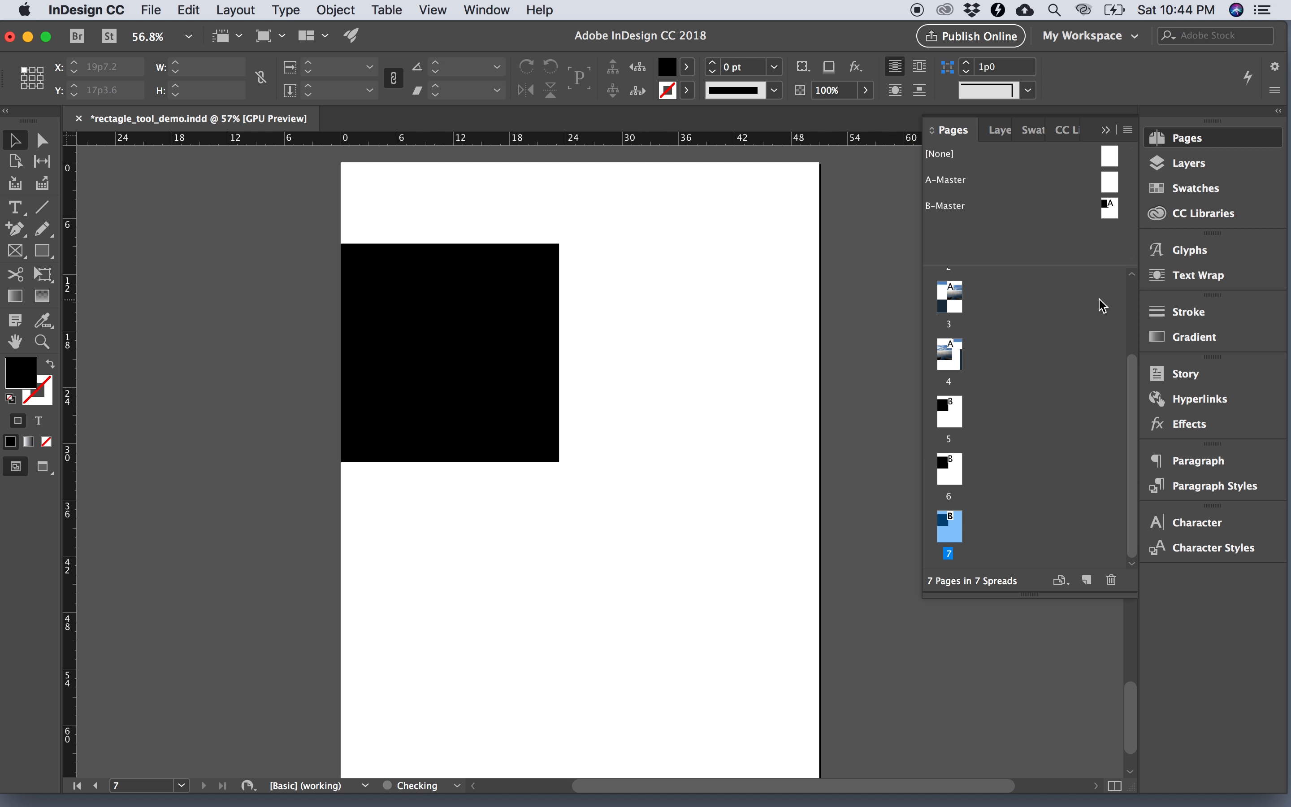
- Reposition the overridden black square on page 7 to about X 7p1.2, Y 11p2.4
drag(523, 384, 496, 424)
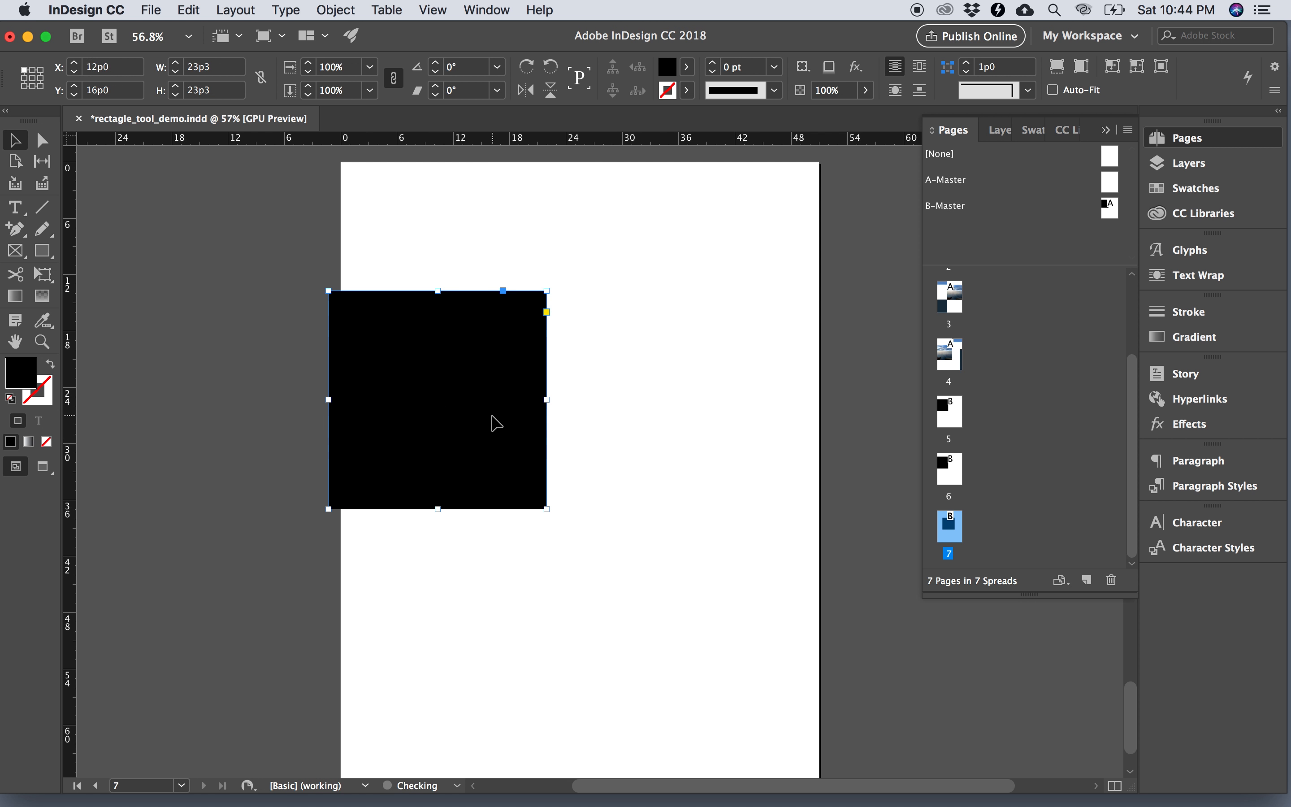
click(629, 359)
right_click(506, 411)
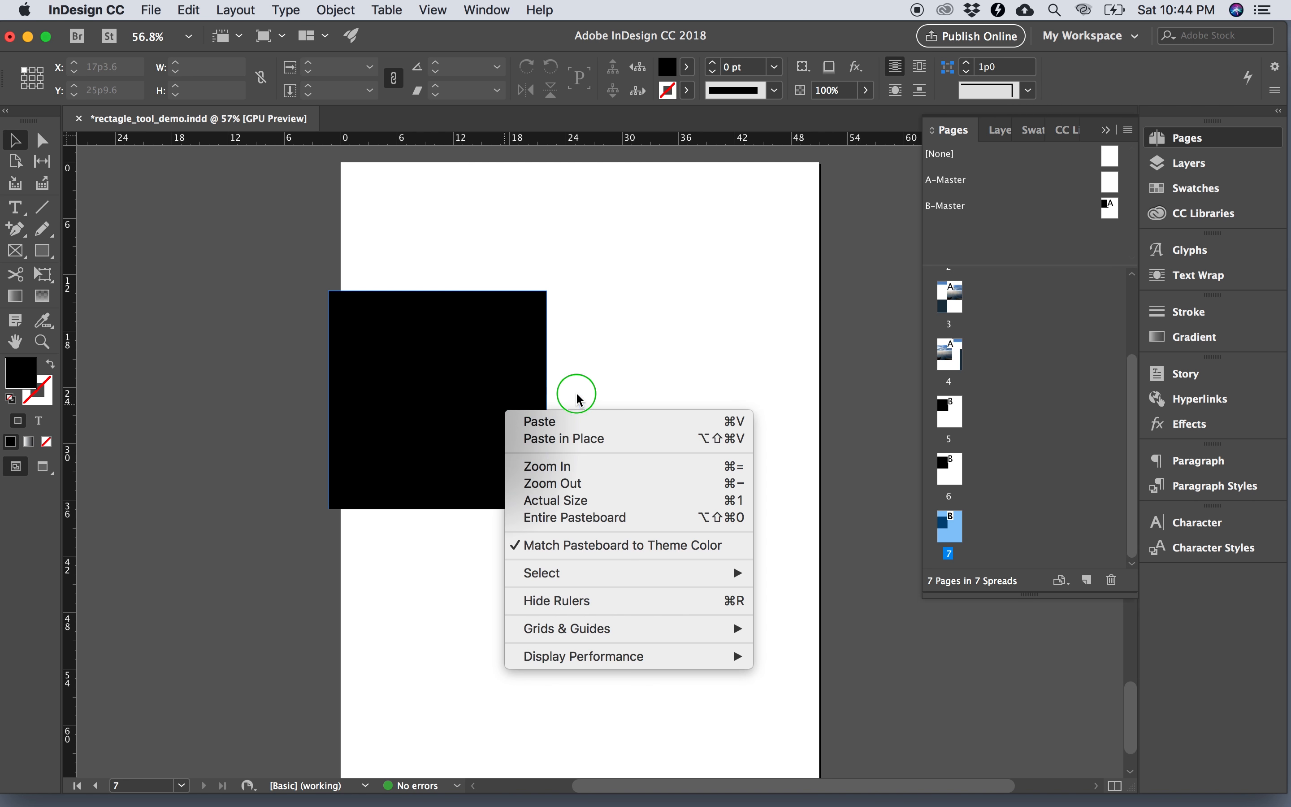
click(580, 366)
mouse_move(522, 434)
mouse_down()
mouse_move(709, 335)
mouse_move(671, 527)
mouse_move(538, 426)
mouse_up()
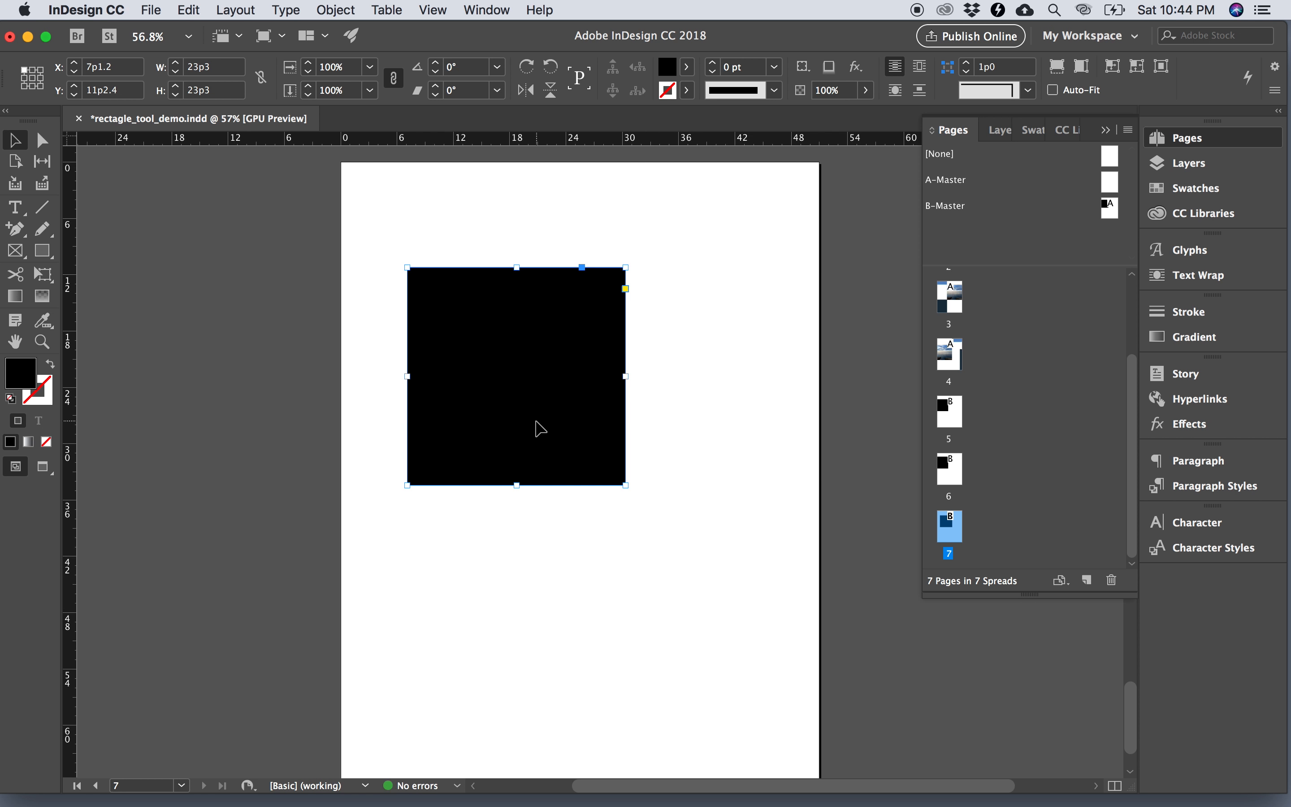
- Go to page 6 and try to move its black master square toward the page's lower right
double_click(954, 471)
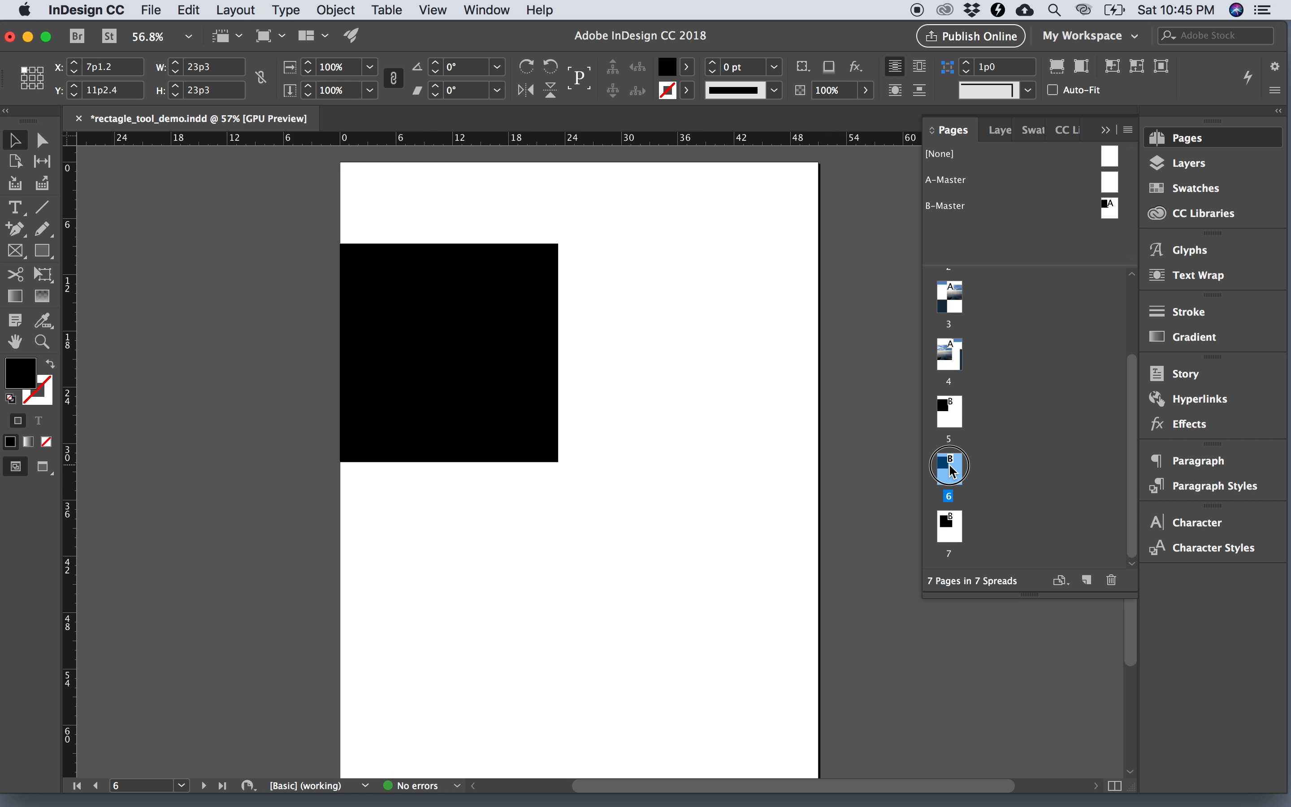
drag(524, 404, 709, 669)
drag(522, 345, 685, 427)
click(554, 337)
drag(555, 337, 657, 387)
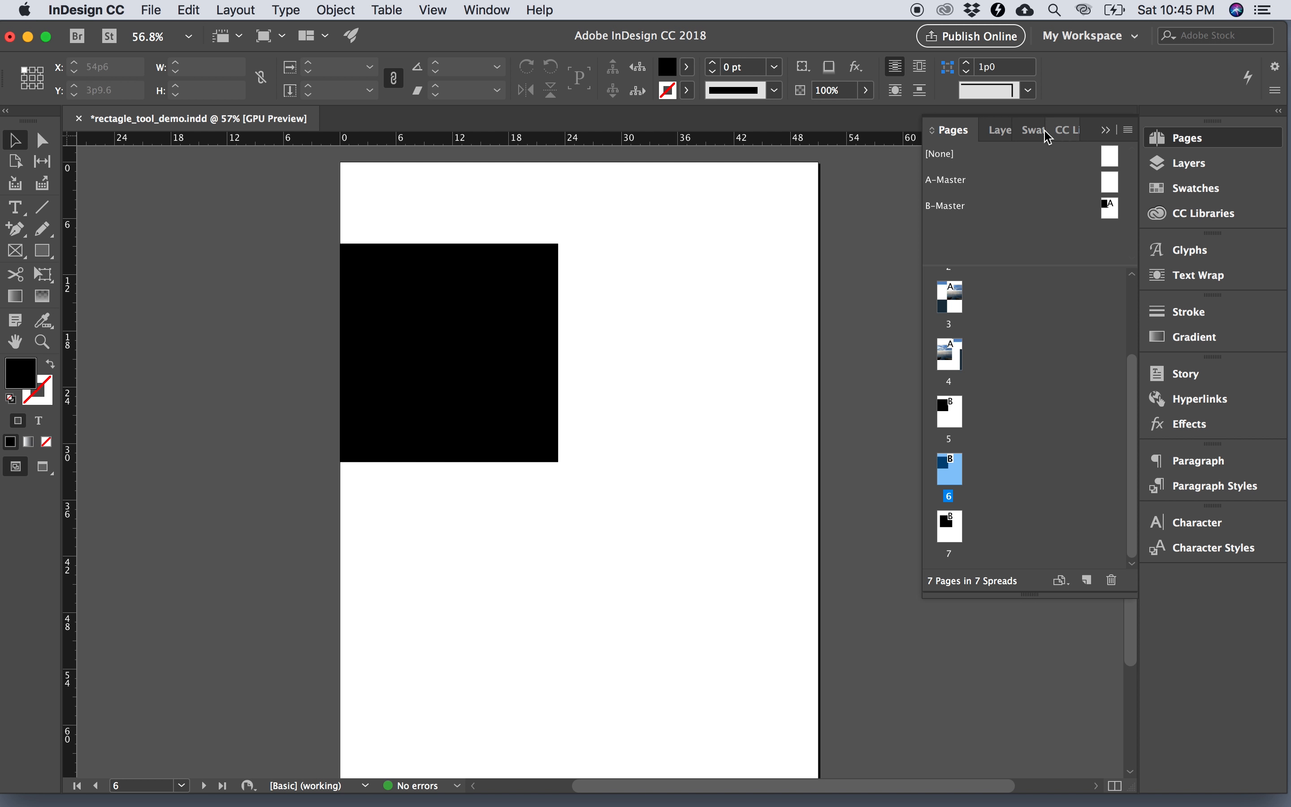
- Override all master page items on page 6 and move the black square to about X 8p2.4, Y 22p7.2
click(1129, 131)
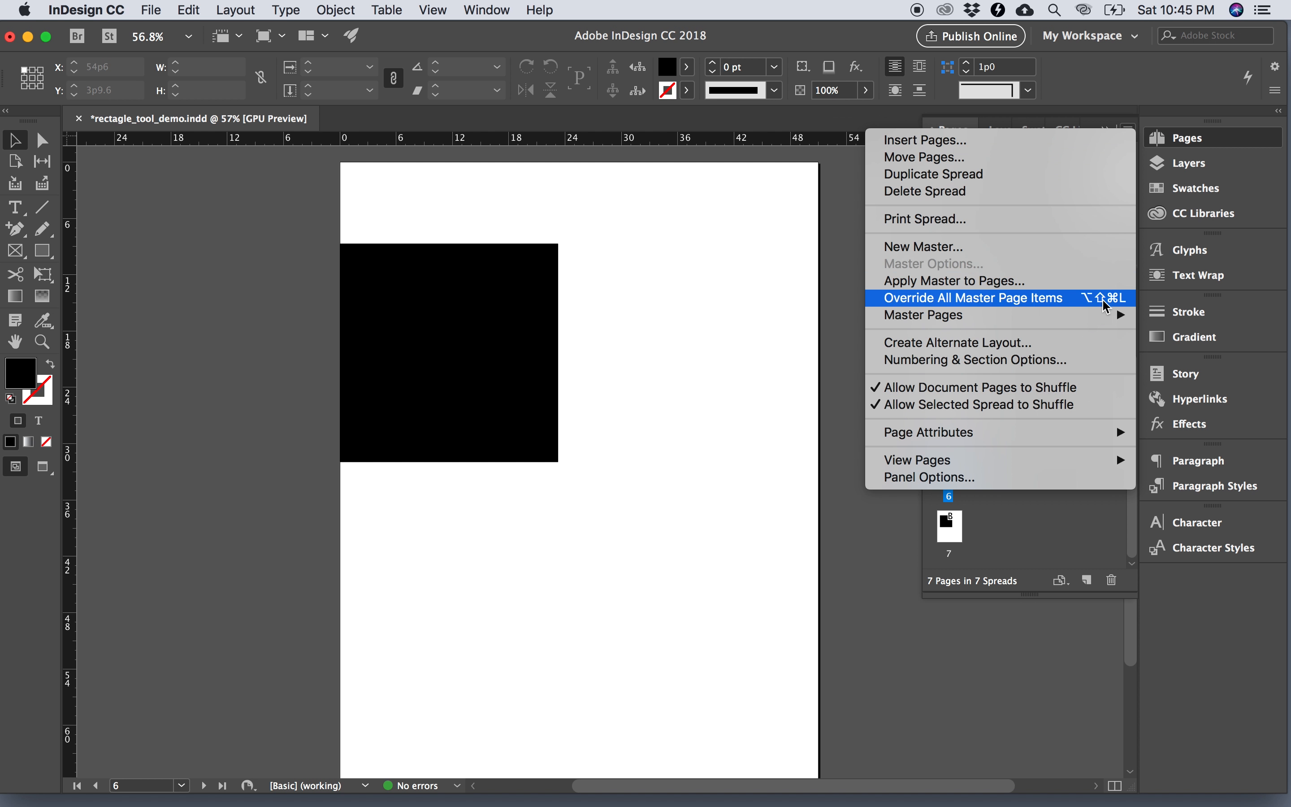
mouse_move(1059, 314)
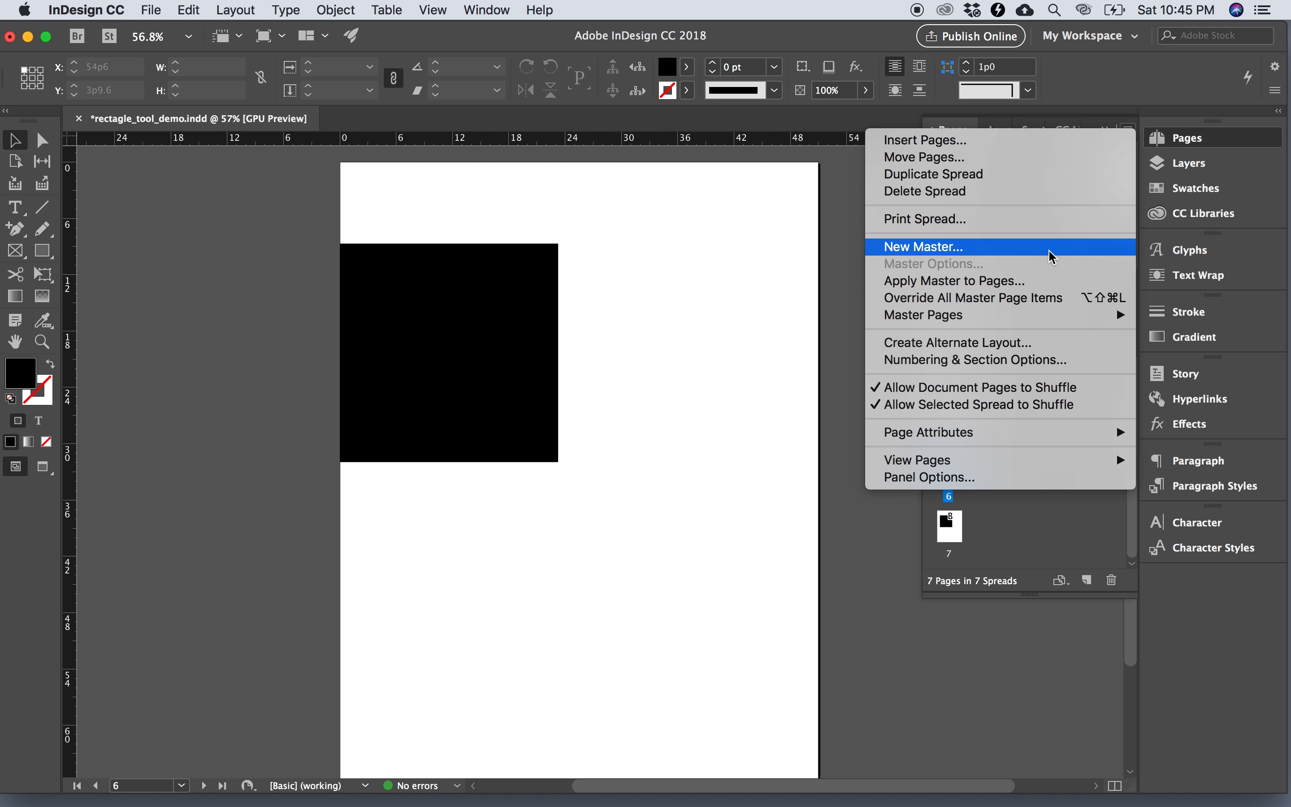
click(1053, 297)
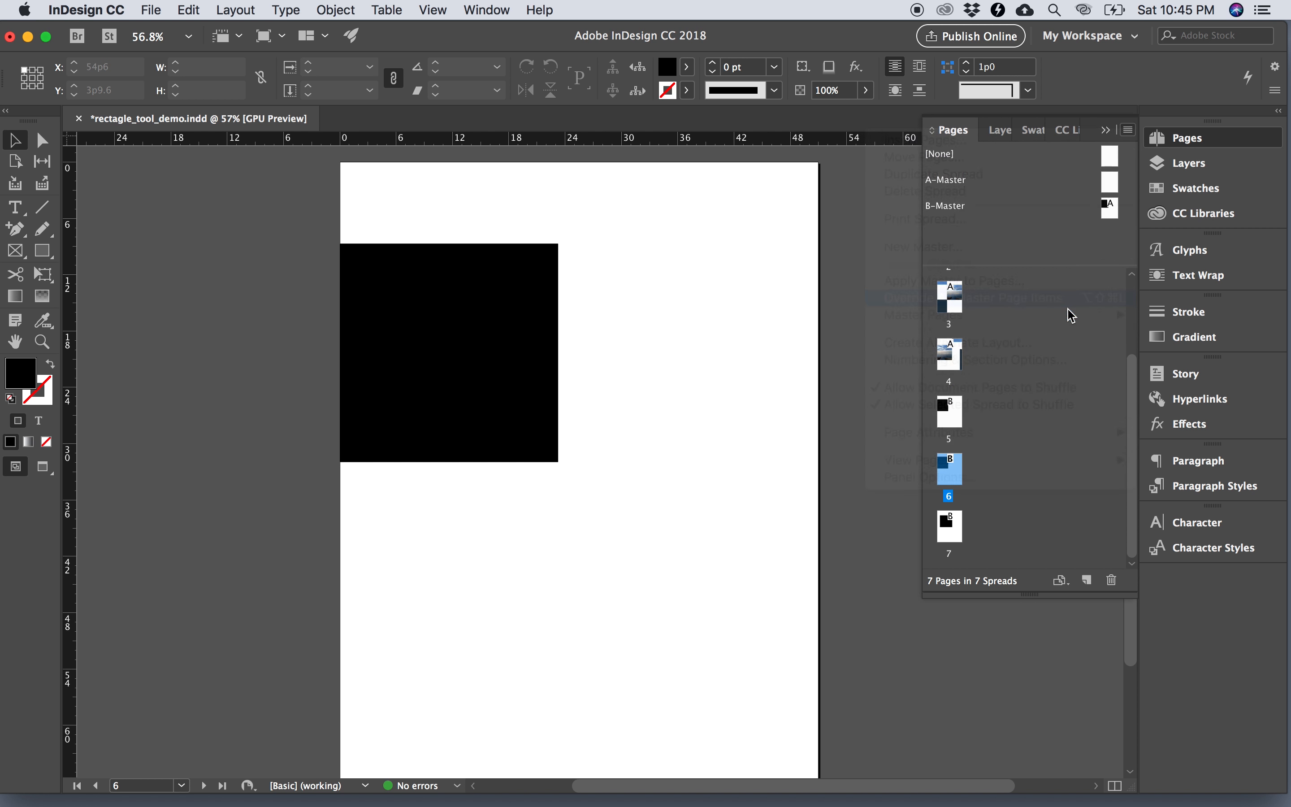
click(454, 424)
drag(454, 422, 530, 535)
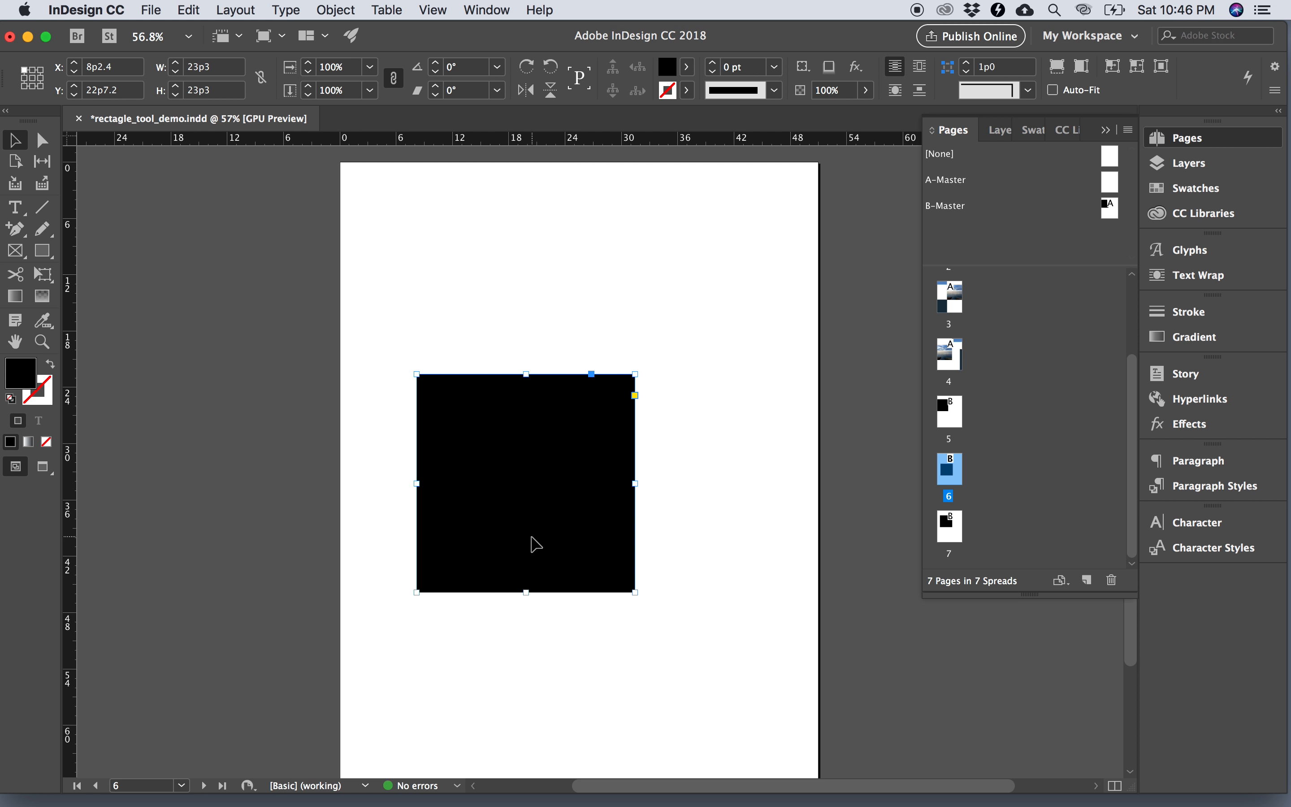